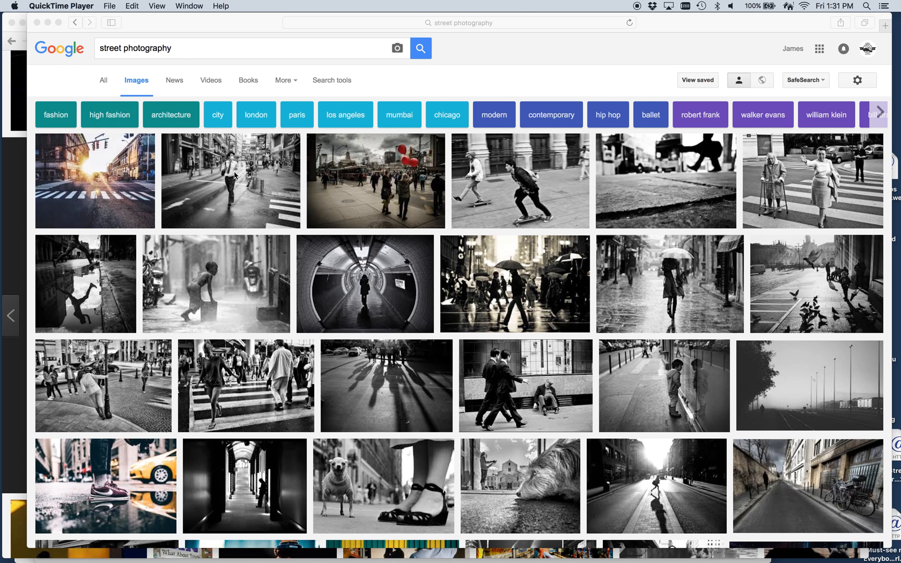
Browse the street photography image results and examine the composition, contrast and use of black and white
{"action": "scroll", "coordinate": [320, 302], "scroll_direction": "down", "scroll_amount": 5}
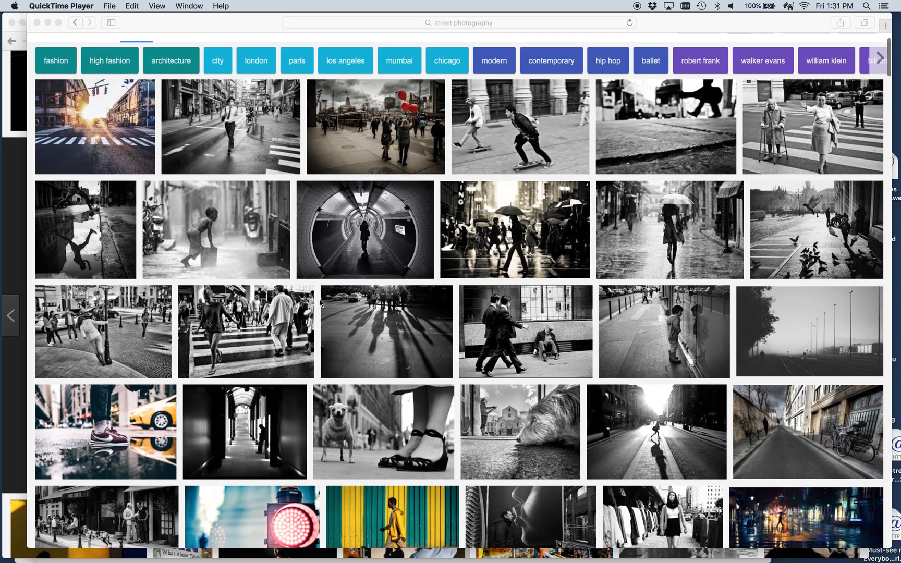
{"action": "scroll", "coordinate": [320, 302], "scroll_direction": "down", "scroll_amount": 2}
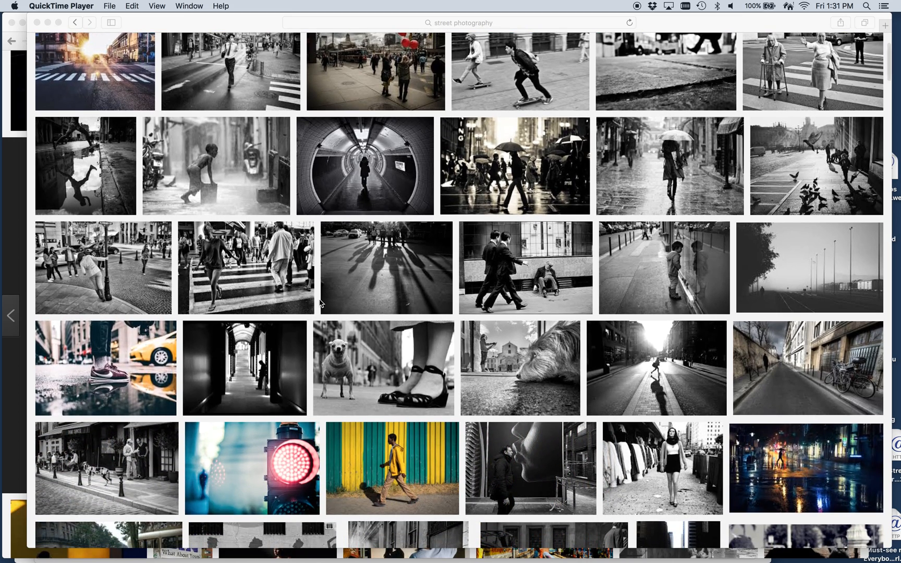
{"action": "scroll", "coordinate": [320, 302], "scroll_direction": "down", "scroll_amount": 1}
{"action": "scroll", "coordinate": [320, 303], "scroll_direction": "down", "scroll_amount": 3}
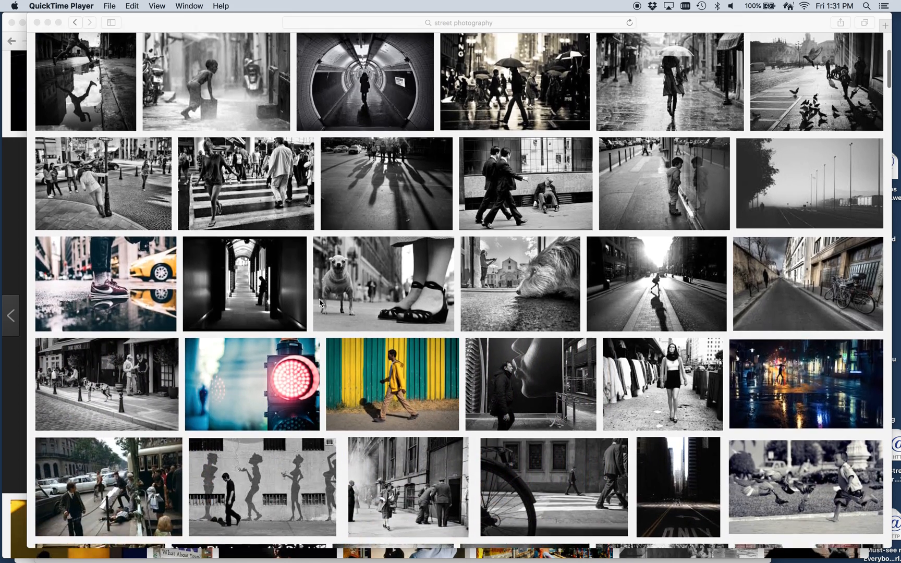
{"action": "scroll", "coordinate": [320, 302], "scroll_direction": "down", "scroll_amount": 7}
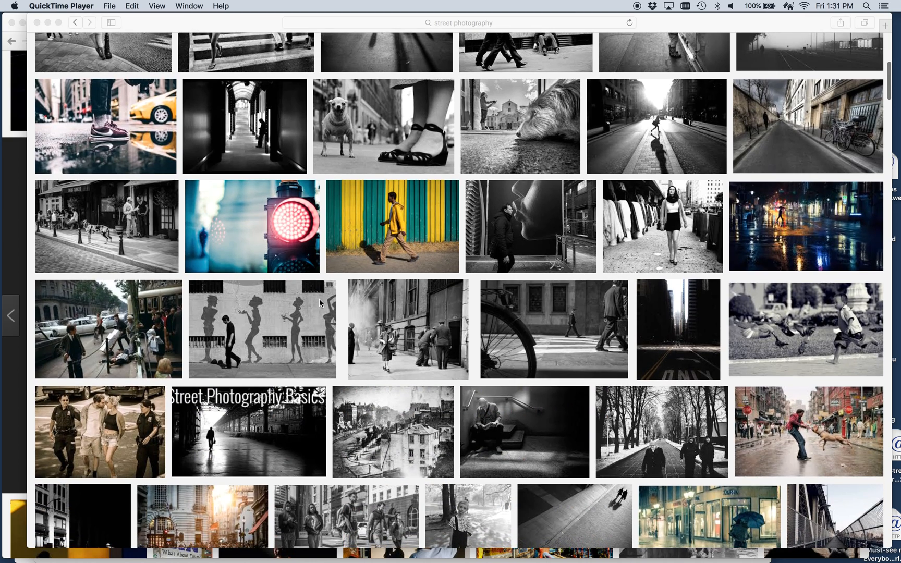
{"action": "scroll", "coordinate": [321, 302], "scroll_direction": "down", "scroll_amount": 4}
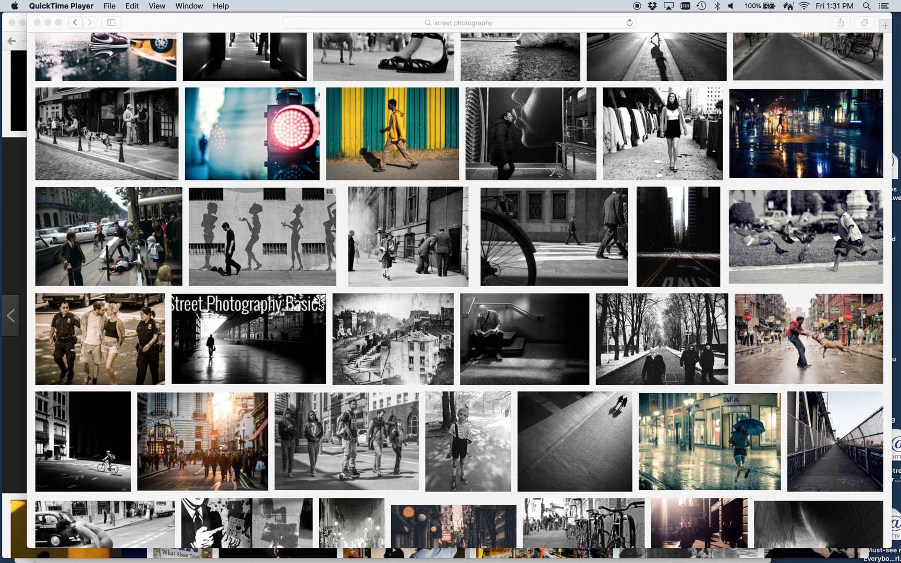
{"action": "scroll", "coordinate": [320, 302], "scroll_direction": "down", "scroll_amount": 8}
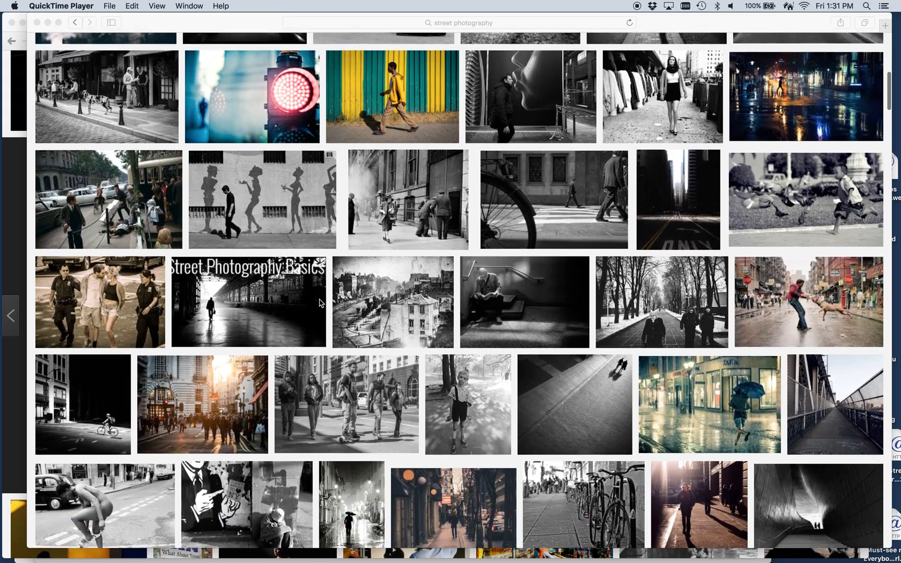
{"action": "scroll", "coordinate": [320, 303], "scroll_direction": "down", "scroll_amount": 6}
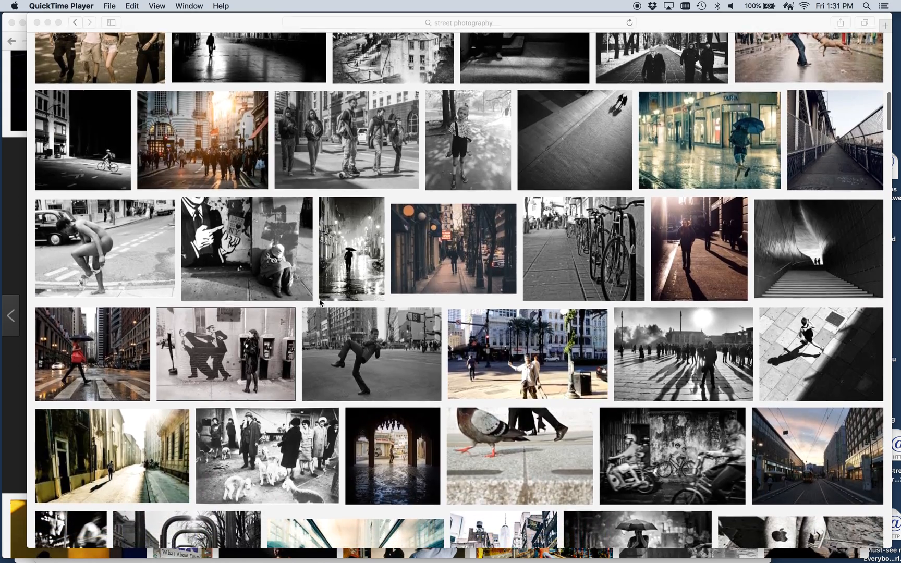
{"action": "scroll", "coordinate": [320, 302], "scroll_direction": "down", "scroll_amount": 2}
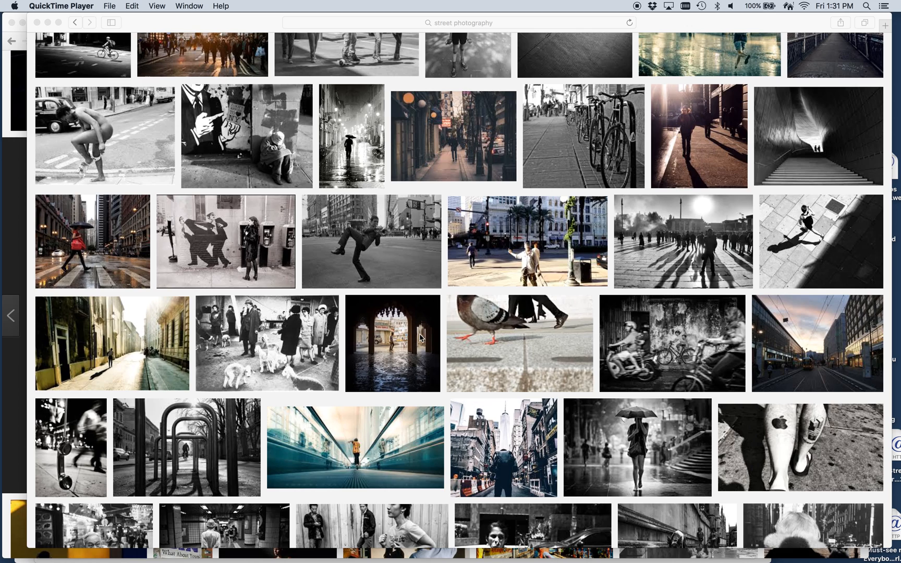
{"action": "scroll", "coordinate": [421, 338], "scroll_direction": "down", "scroll_amount": 7}
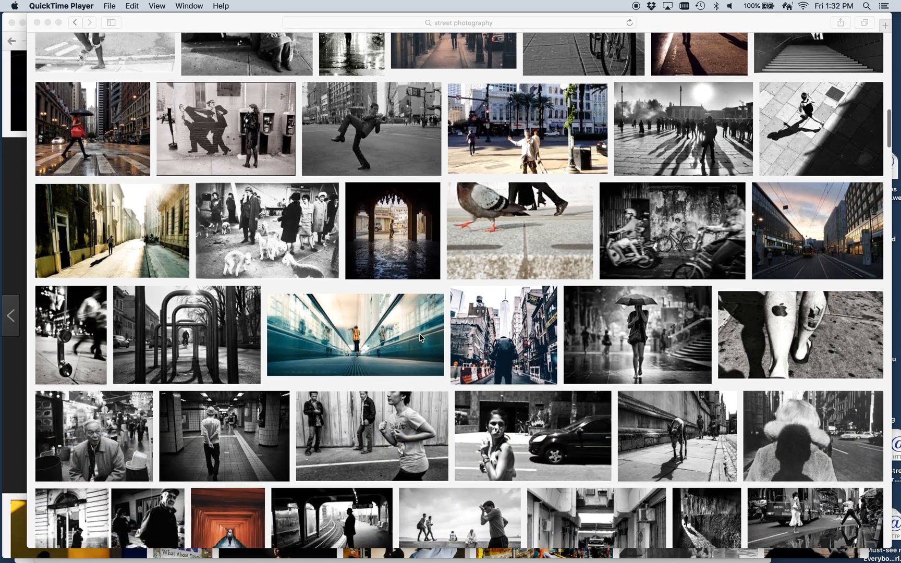
{"action": "scroll", "coordinate": [421, 338], "scroll_direction": "down", "scroll_amount": 1}
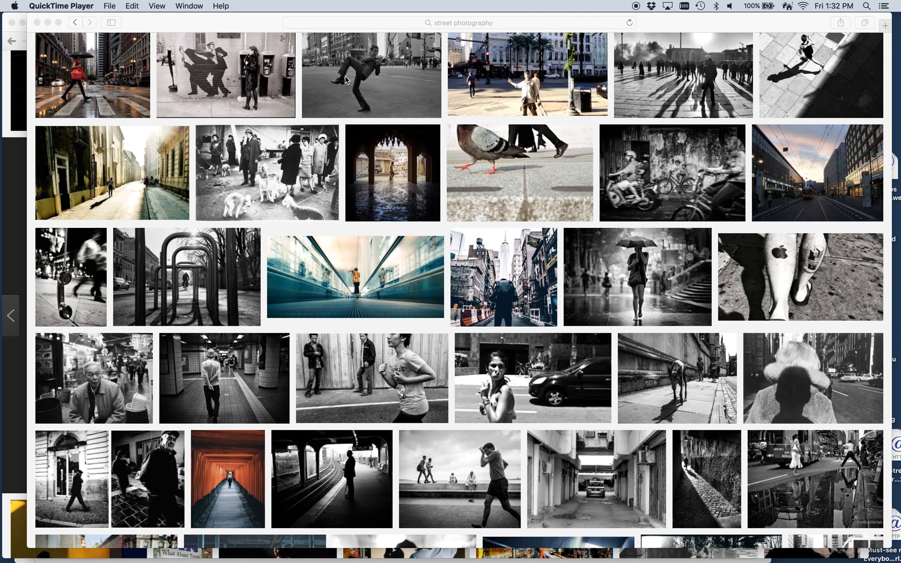
{"action": "scroll", "coordinate": [338, 363], "scroll_direction": "down", "scroll_amount": 5}
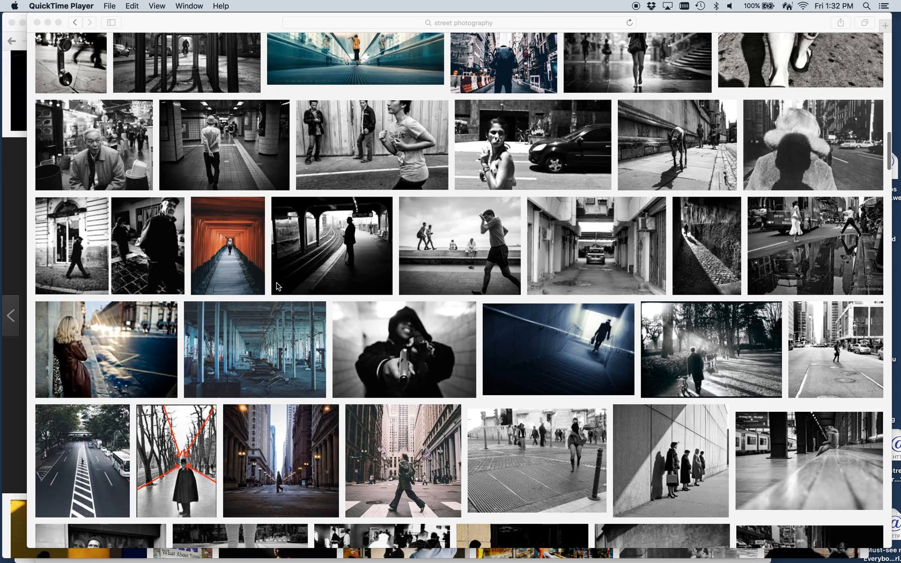
Switch to Chrome and browse the color street photography results, examining the colour examples and the photo of three pedestrians
{"action": "mouse_move", "coordinate": [2, 74]}
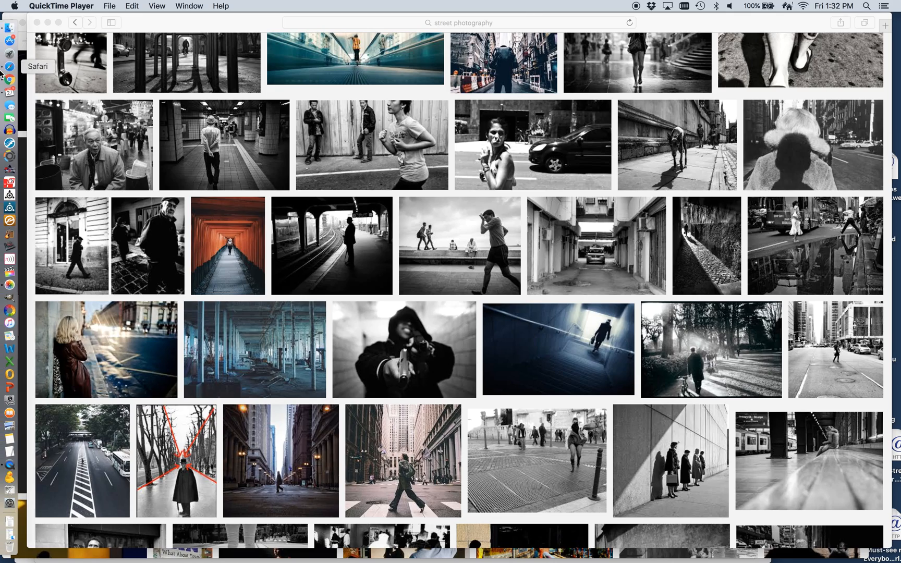
{"action": "left_click", "coordinate": [10, 80]}
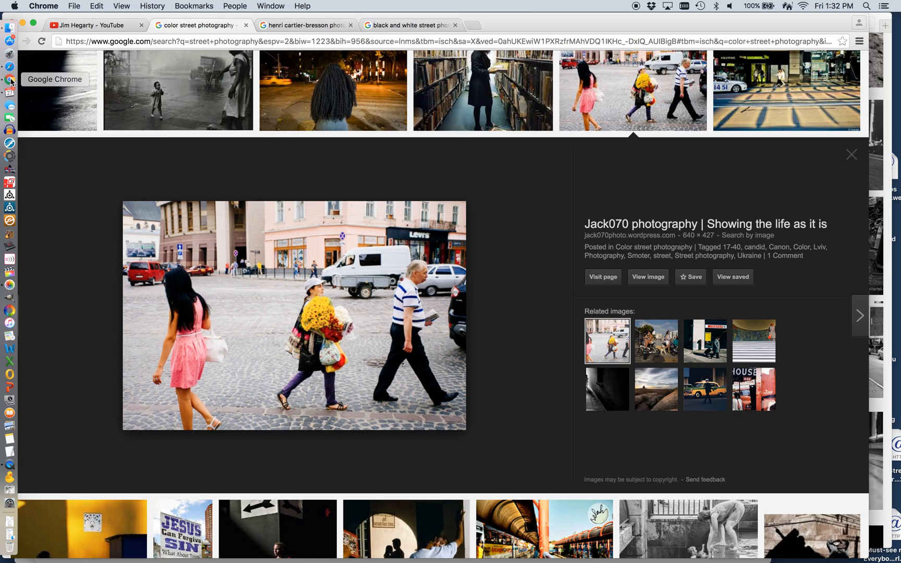
{"action": "scroll", "coordinate": [169, 133], "scroll_direction": "up", "scroll_amount": 20}
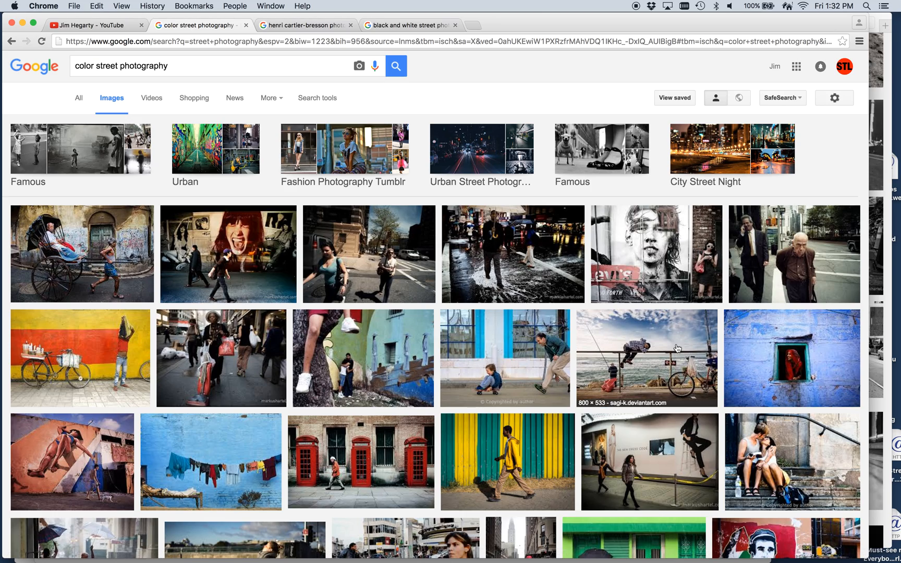
{"action": "scroll", "coordinate": [671, 346], "scroll_direction": "down", "scroll_amount": 5}
{"action": "scroll", "coordinate": [671, 346], "scroll_direction": "down", "scroll_amount": 4}
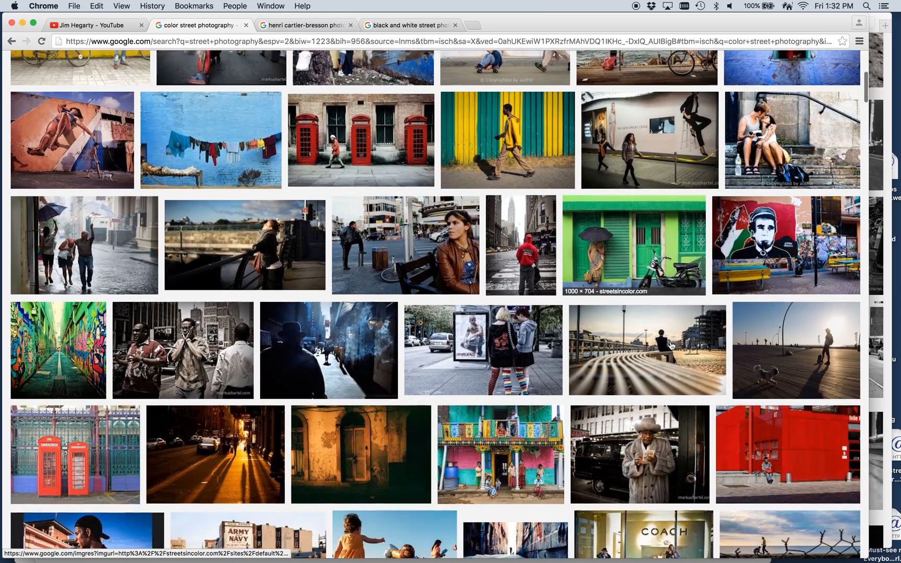
{"action": "scroll", "coordinate": [671, 346], "scroll_direction": "down", "scroll_amount": 5}
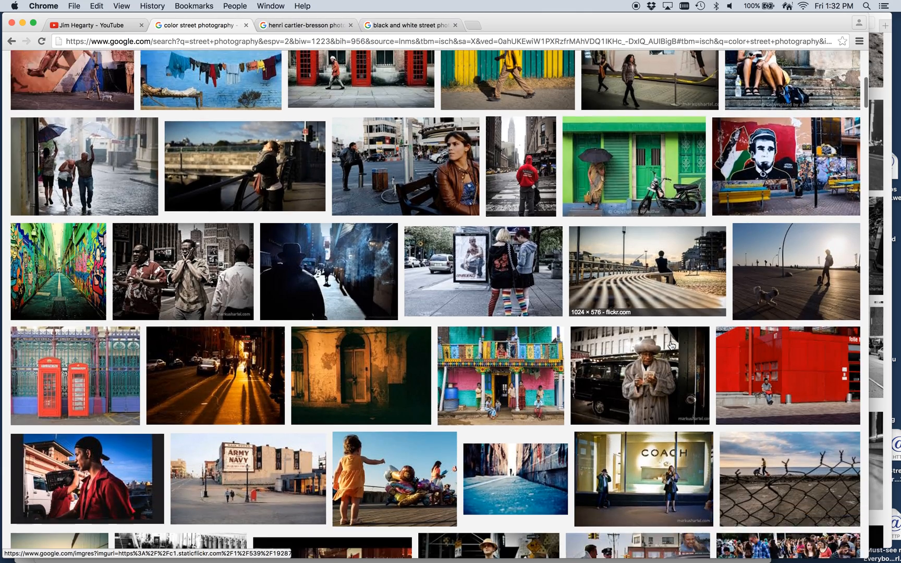
{"action": "scroll", "coordinate": [671, 345], "scroll_direction": "down", "scroll_amount": 3}
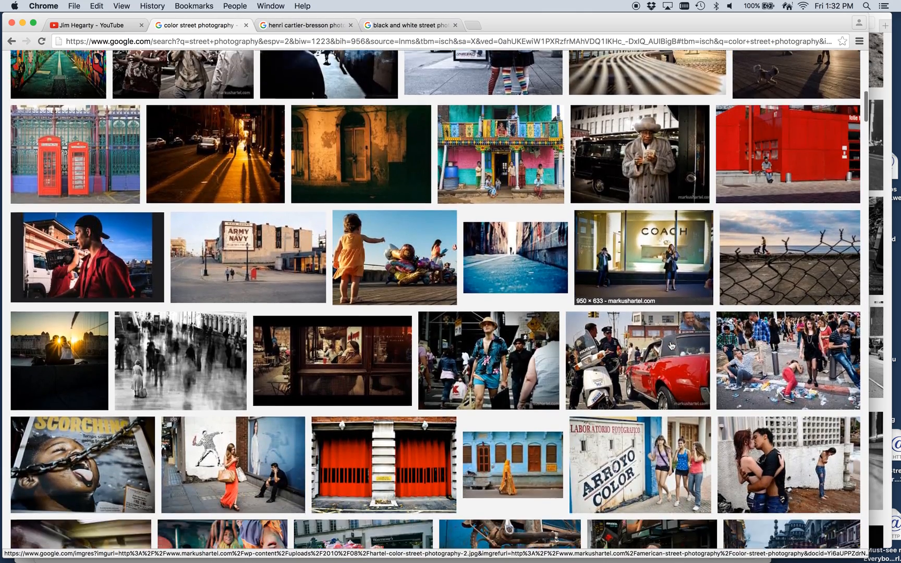
{"action": "scroll", "coordinate": [671, 346], "scroll_direction": "down", "scroll_amount": 6}
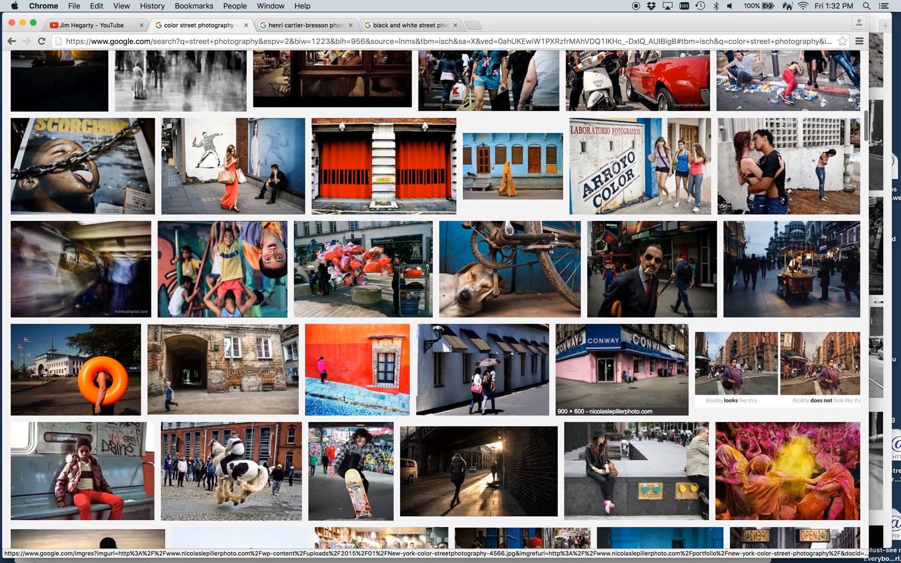
{"action": "scroll", "coordinate": [671, 345], "scroll_direction": "down", "scroll_amount": 7}
{"action": "scroll", "coordinate": [672, 346], "scroll_direction": "down", "scroll_amount": 15}
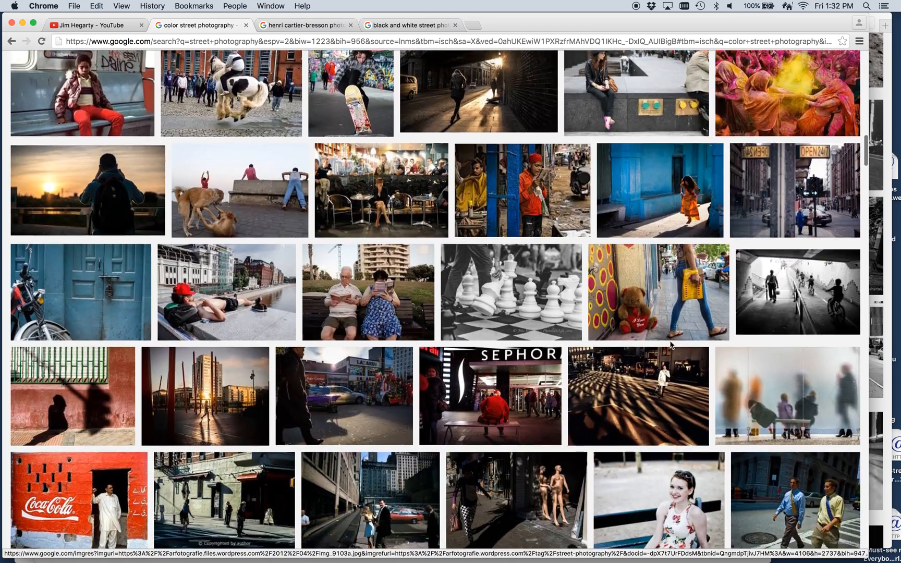
{"action": "scroll", "coordinate": [671, 345], "scroll_direction": "down", "scroll_amount": 20}
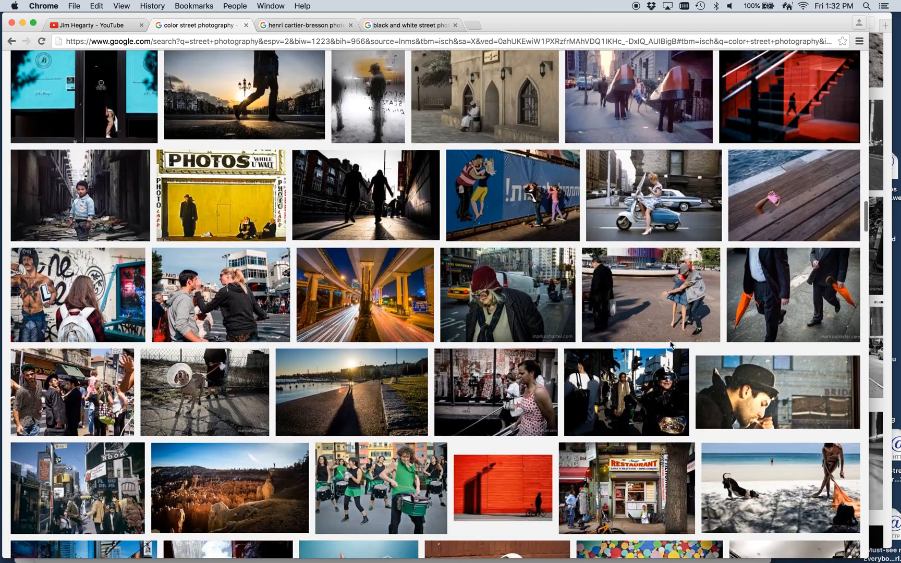
{"action": "scroll", "coordinate": [672, 345], "scroll_direction": "down", "scroll_amount": 6}
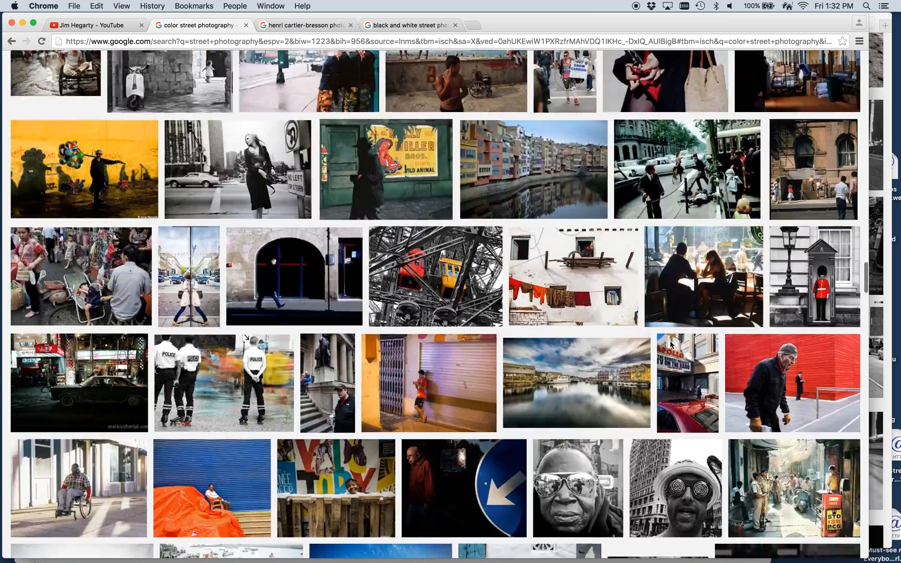
{"action": "scroll", "coordinate": [671, 345], "scroll_direction": "down", "scroll_amount": 5}
{"action": "left_click", "coordinate": [671, 345]}
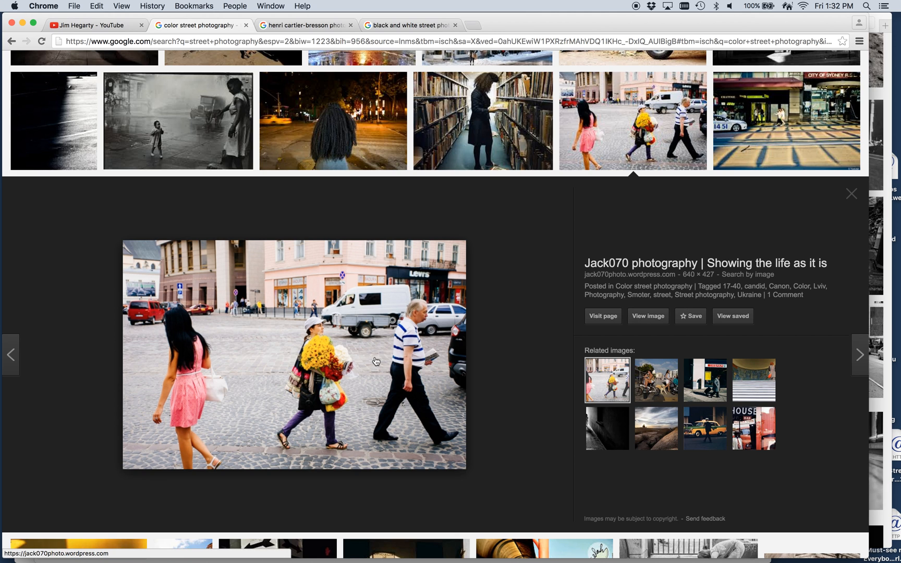
Switch to Photos, open the picture of three pedestrians from the Canon5d album and widen the window to fill the screen
{"action": "mouse_move", "coordinate": [2, 308]}
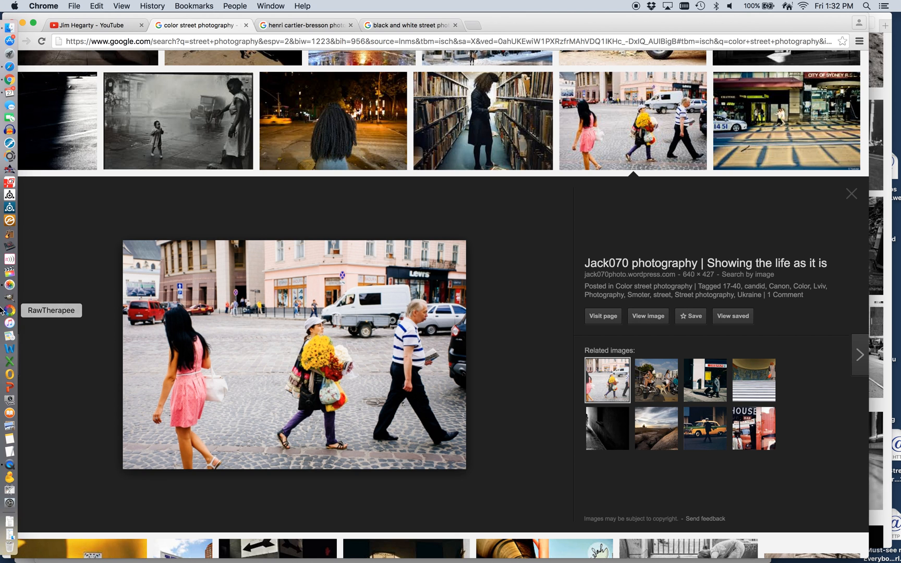
{"action": "left_click", "coordinate": [12, 285]}
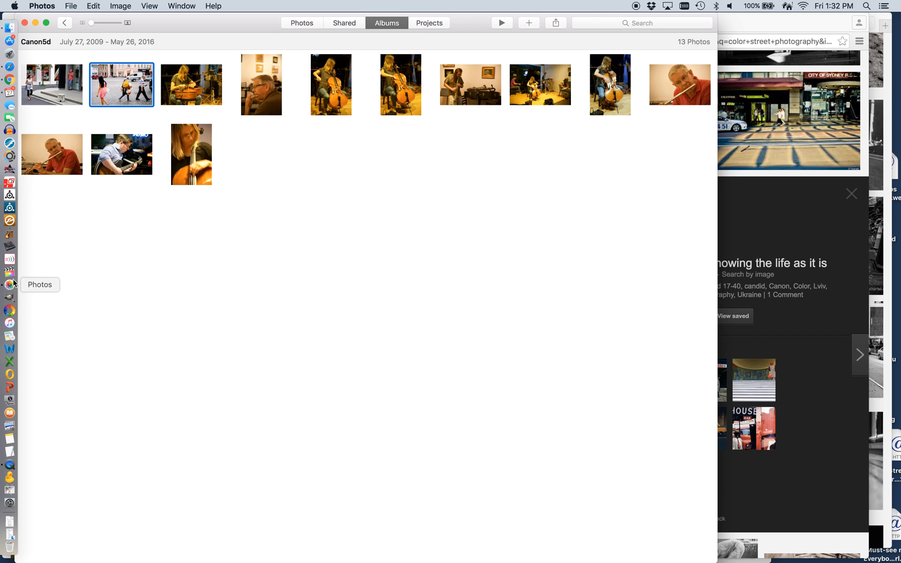
{"action": "double_click", "coordinate": [112, 75]}
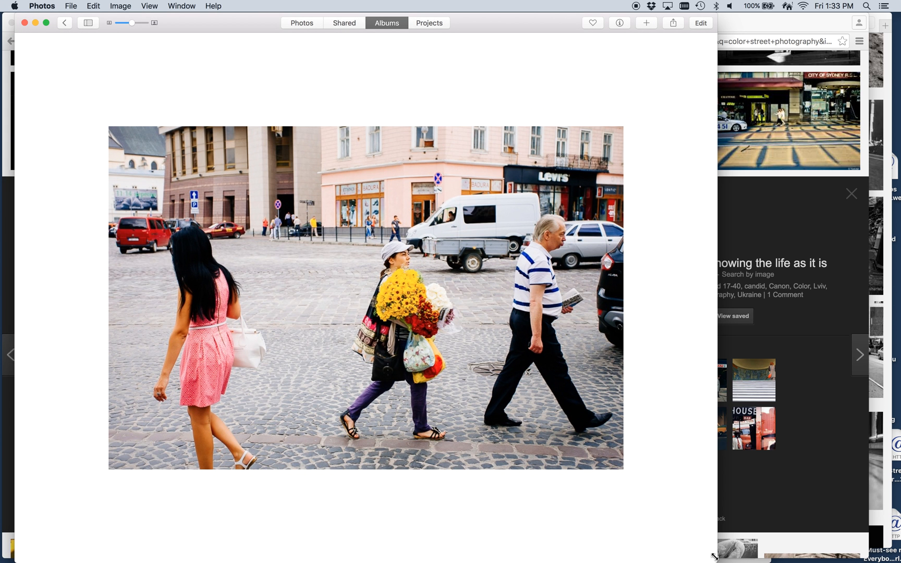
{"action": "left_click_drag", "start_coordinate": [715, 557], "coordinate": [897, 562]}
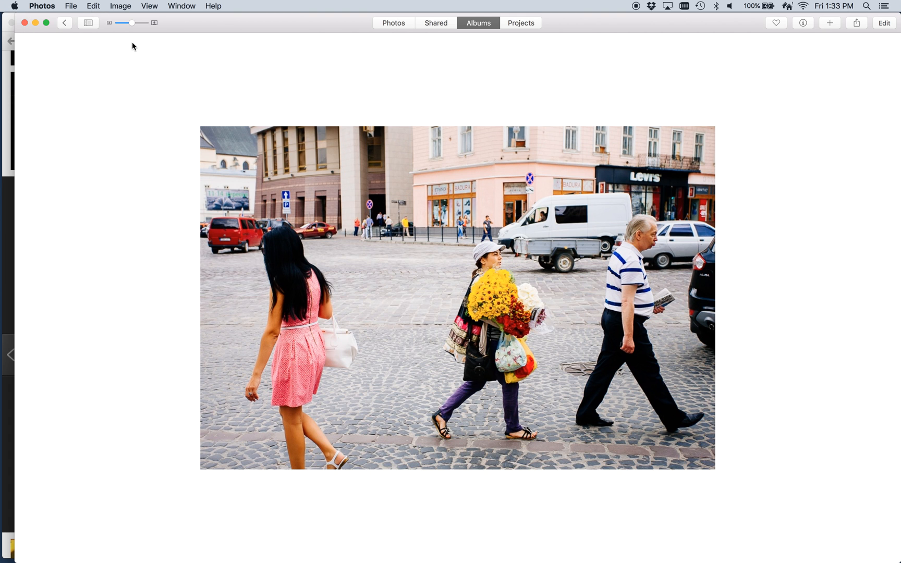
Return to the Canon5d album and open the photo of the woman walking past a man in a red shirt
{"action": "left_click", "coordinate": [66, 22]}
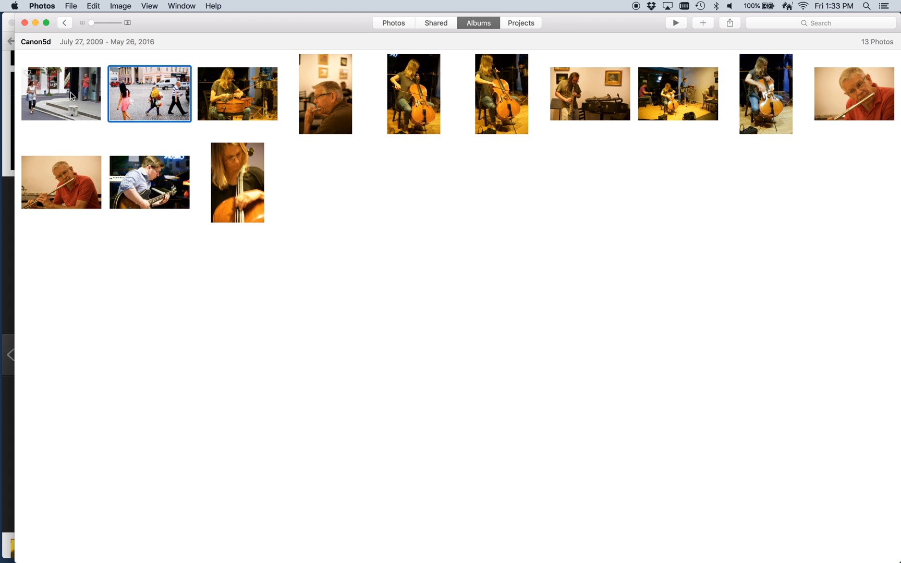
{"action": "left_click", "coordinate": [72, 95]}
{"action": "double_click", "coordinate": [71, 96]}
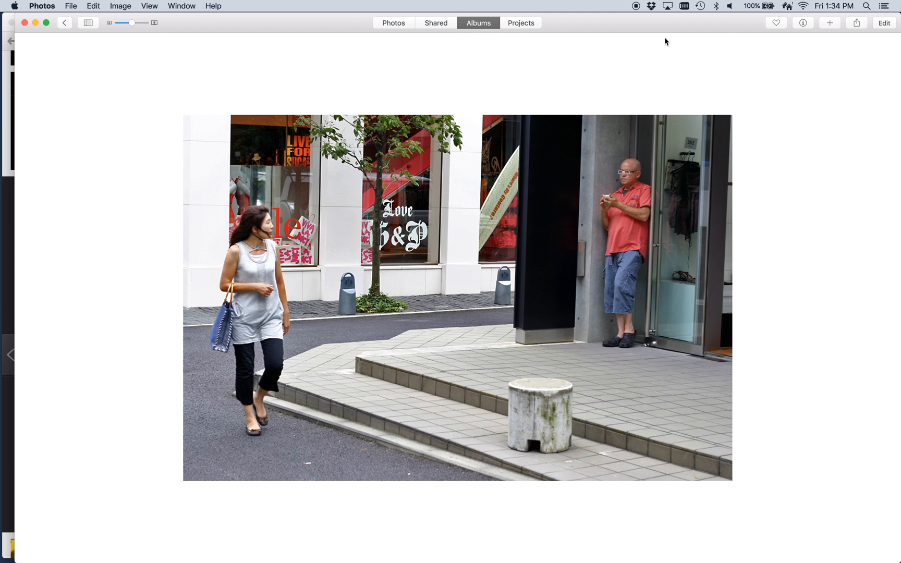
Edit the photo's light adjustments, setting Brightness to 0.28 and Contrast to 0.45
{"action": "left_click", "coordinate": [884, 23]}
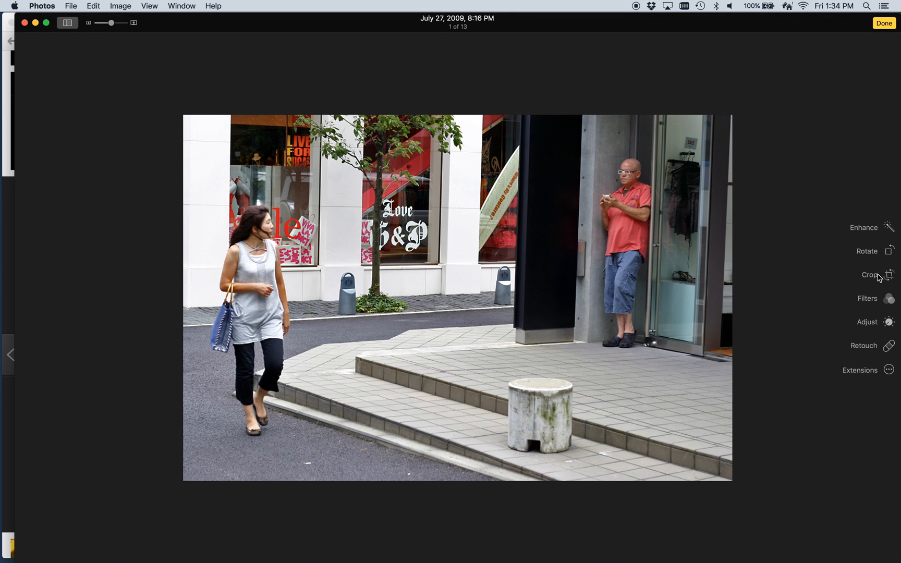
{"action": "left_click", "coordinate": [889, 323]}
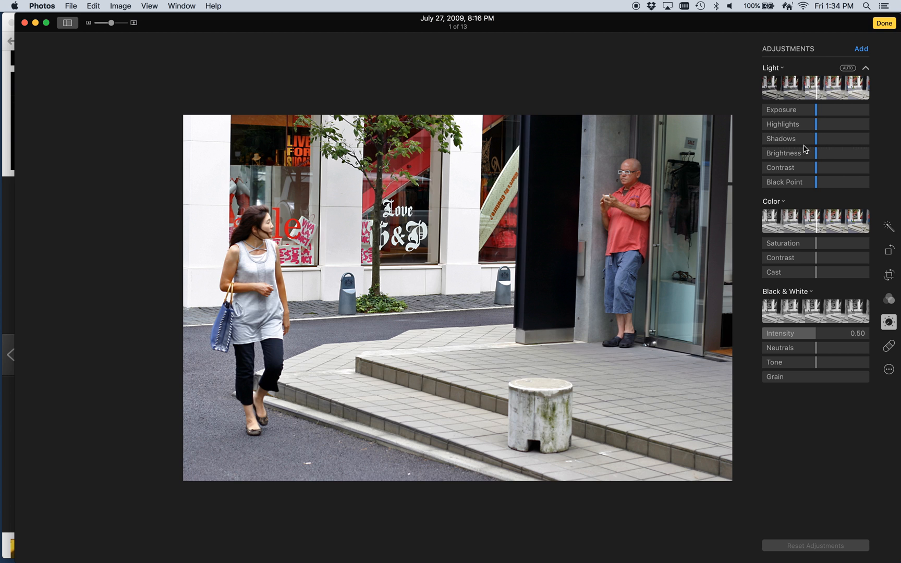
{"action": "mouse_move", "coordinate": [819, 155]}
{"action": "left_mouse_down"}
{"action": "mouse_move", "coordinate": [861, 154]}
{"action": "mouse_move", "coordinate": [831, 157]}
{"action": "left_mouse_up"}
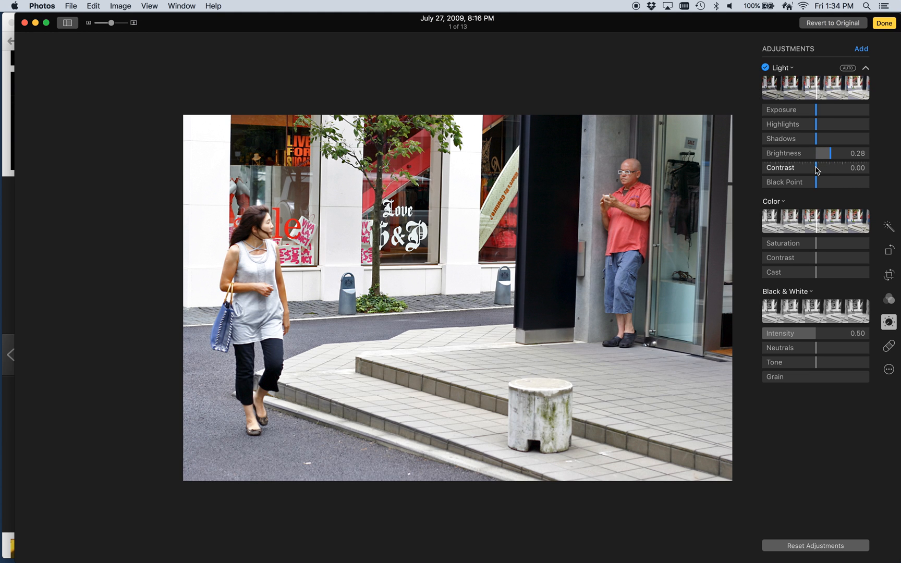
{"action": "left_click_drag", "start_coordinate": [817, 169], "coordinate": [840, 175]}
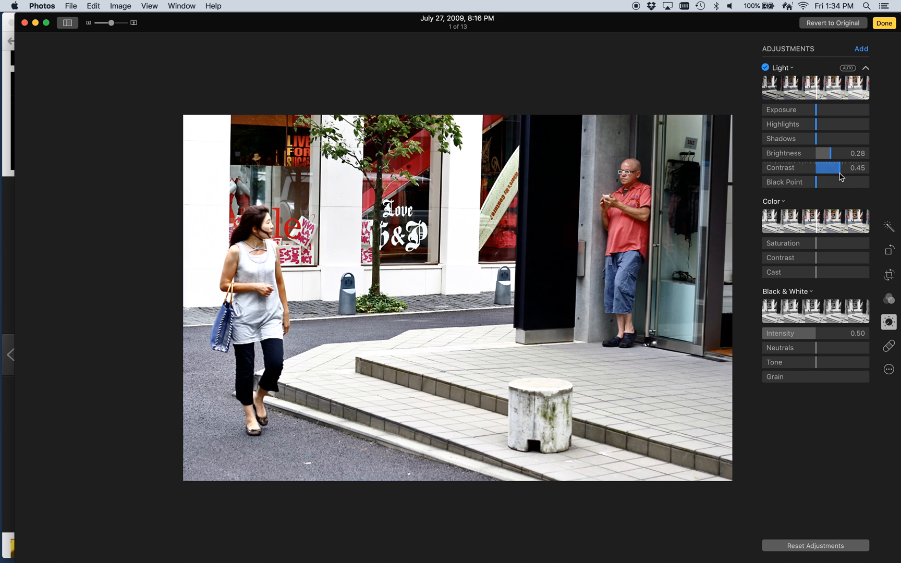
Switch to Chrome to examine the reference photo of three pedestrians, and return to the street photo in Photos
{"action": "mouse_move", "coordinate": [1, 234]}
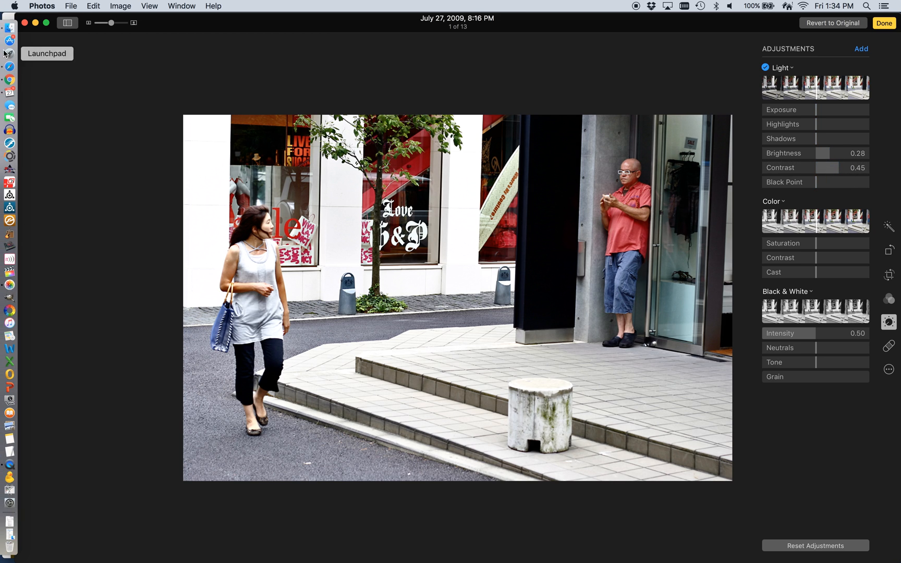
{"action": "left_click", "coordinate": [9, 80]}
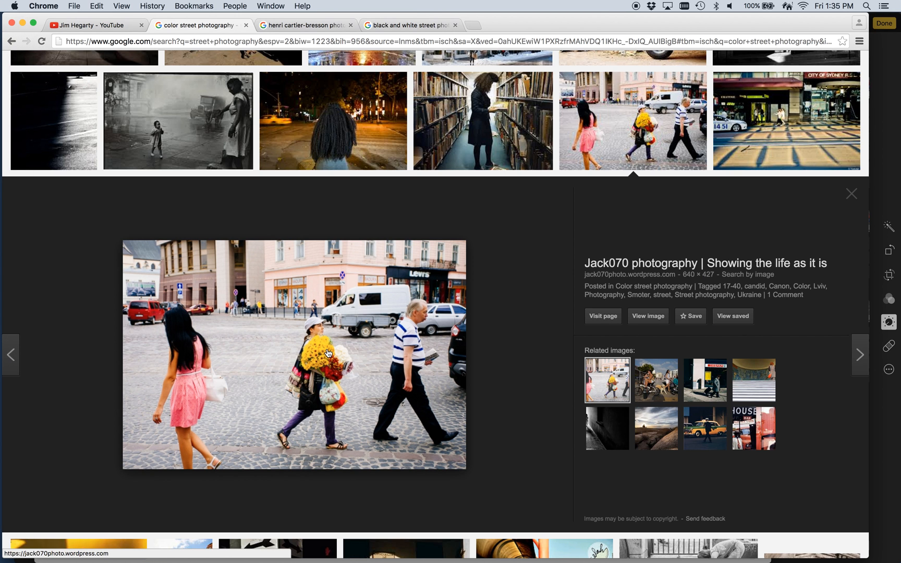
{"action": "mouse_move", "coordinate": [2, 258]}
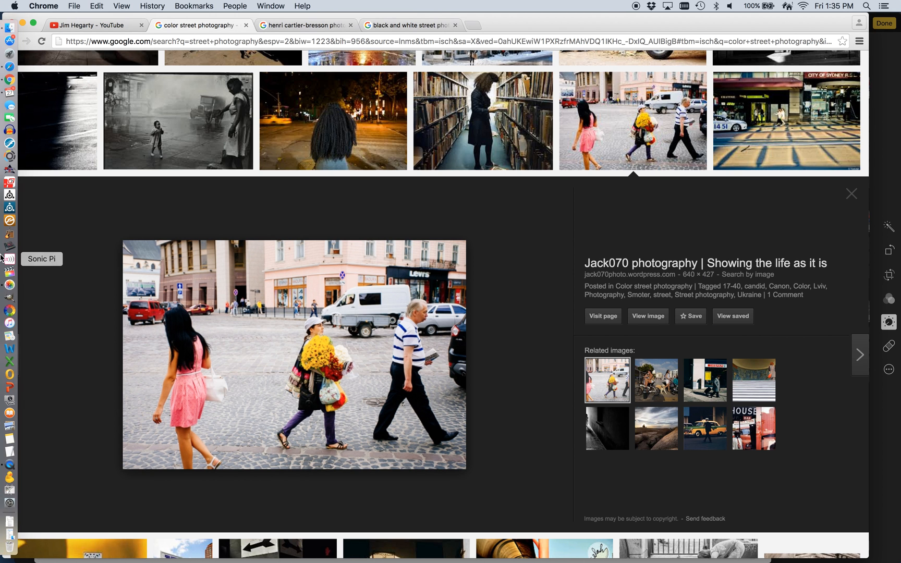
{"action": "left_click", "coordinate": [10, 285]}
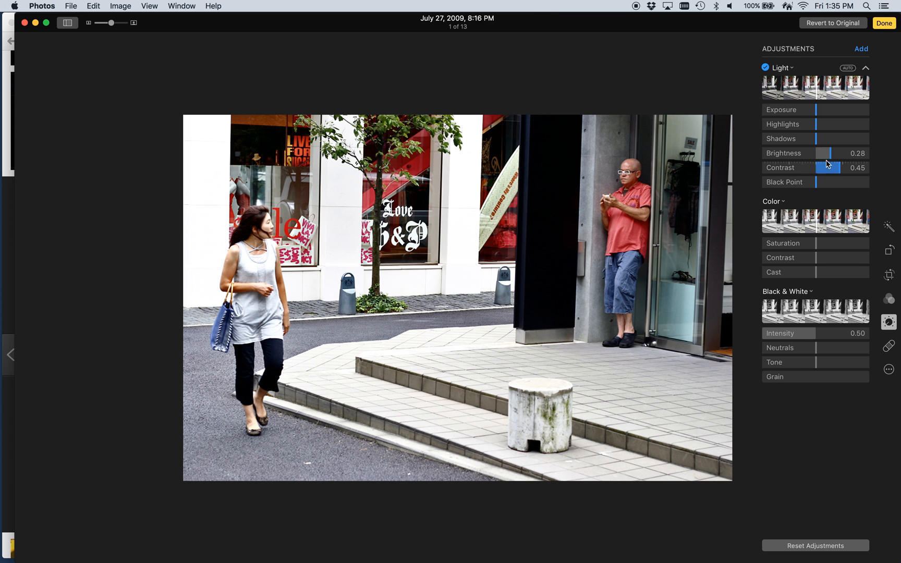
Inspect the woman up close while trying Contrast from 0.49 down to 0.00, and revert the photo to its original
{"action": "mouse_move", "coordinate": [841, 170]}
{"action": "left_mouse_down"}
{"action": "mouse_move", "coordinate": [771, 170]}
{"action": "mouse_move", "coordinate": [842, 165]}
{"action": "left_mouse_up"}
{"action": "left_click", "coordinate": [841, 169]}
{"action": "mouse_move", "coordinate": [113, 26]}
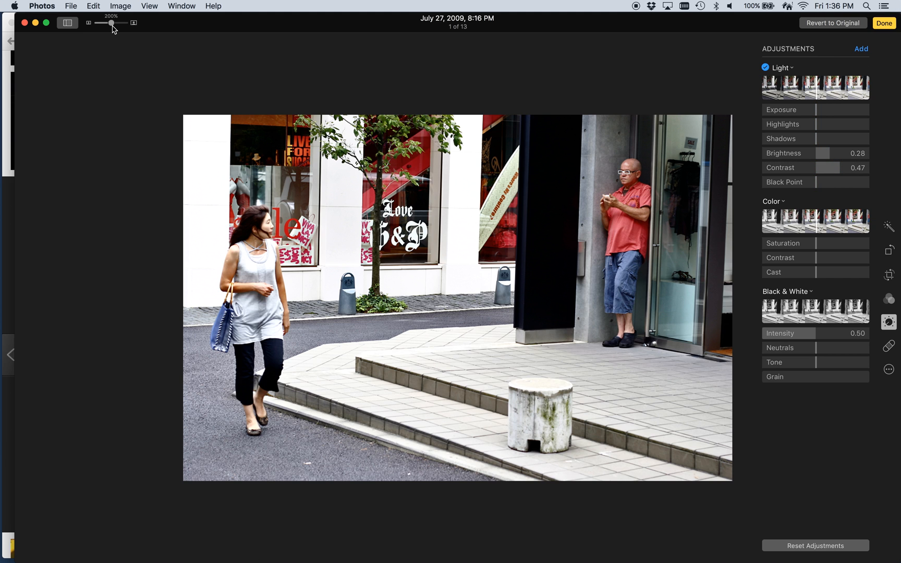
{"action": "left_click_drag", "start_coordinate": [112, 25], "coordinate": [127, 25]}
{"action": "scroll", "coordinate": [305, 208], "scroll_direction": "left", "scroll_amount": 10}
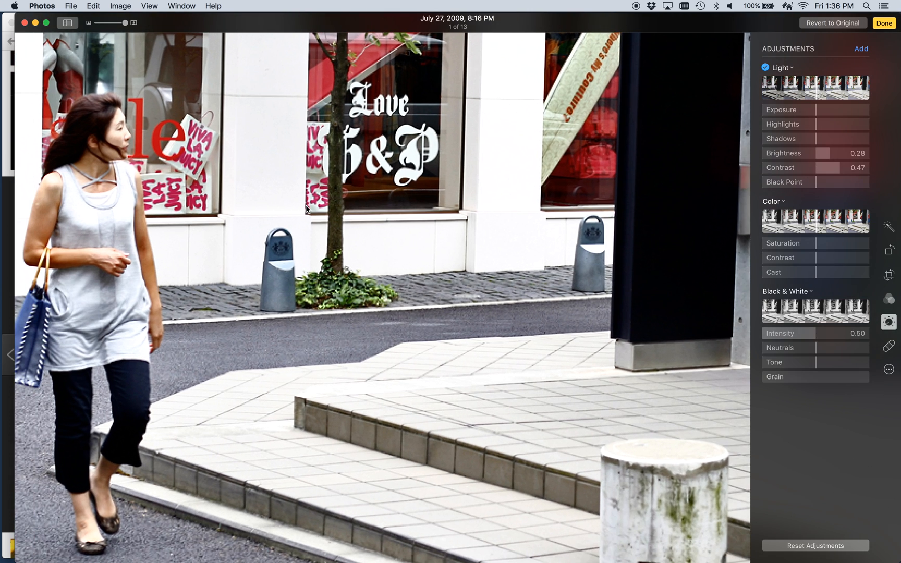
{"action": "scroll", "coordinate": [306, 209], "scroll_direction": "down", "scroll_amount": 5}
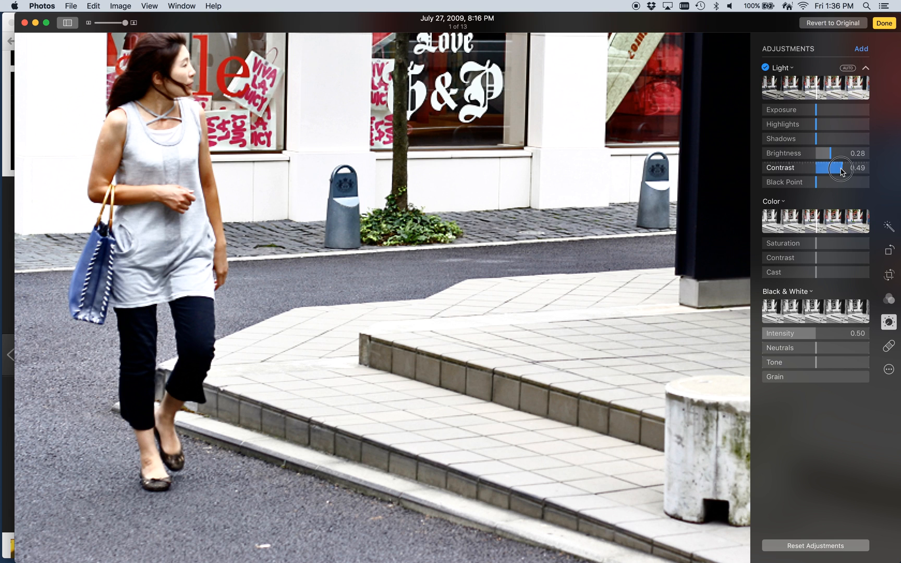
{"action": "left_click_drag", "start_coordinate": [834, 172], "coordinate": [815, 172]}
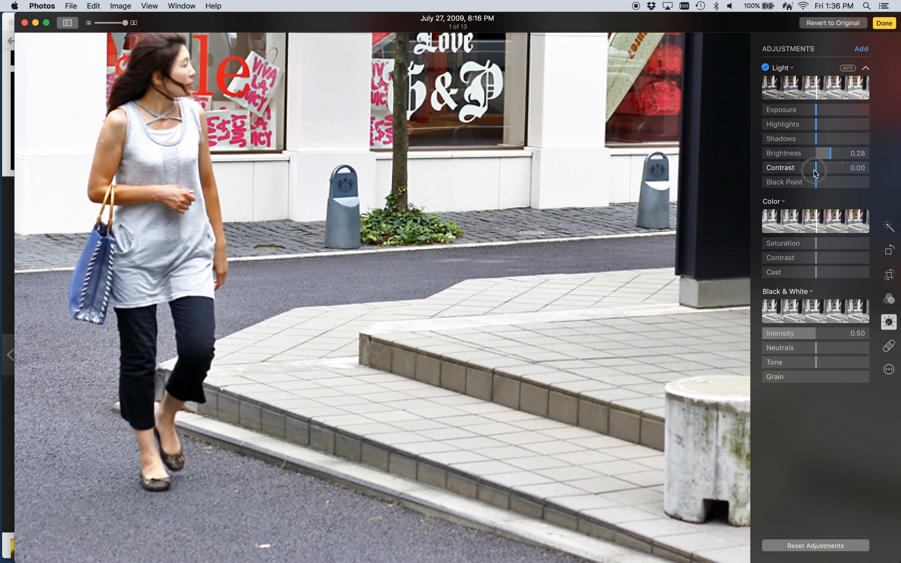
{"action": "left_click", "coordinate": [852, 27]}
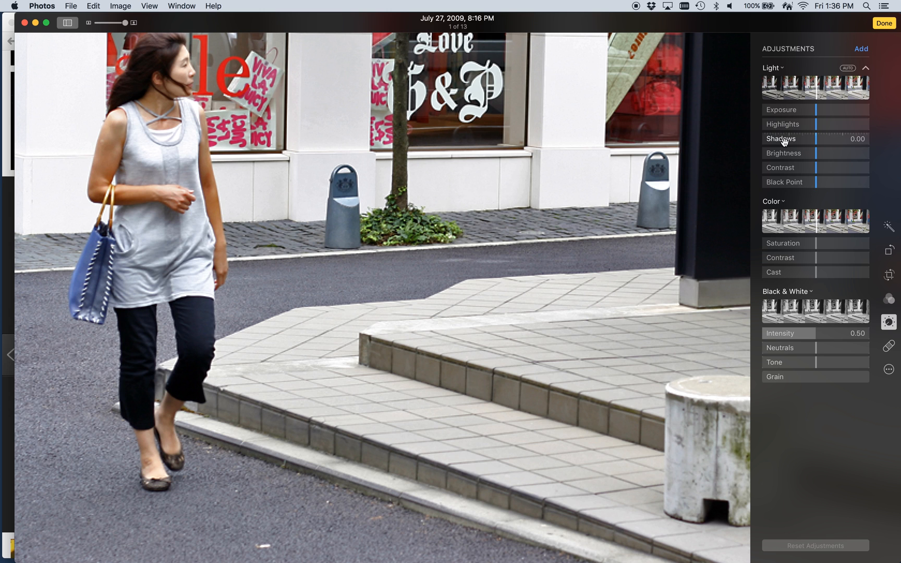
Try a very strong Contrast and a Contrast of 0.53 on the photo, and return the value to zero
{"action": "left_click_drag", "start_coordinate": [817, 166], "coordinate": [860, 165]}
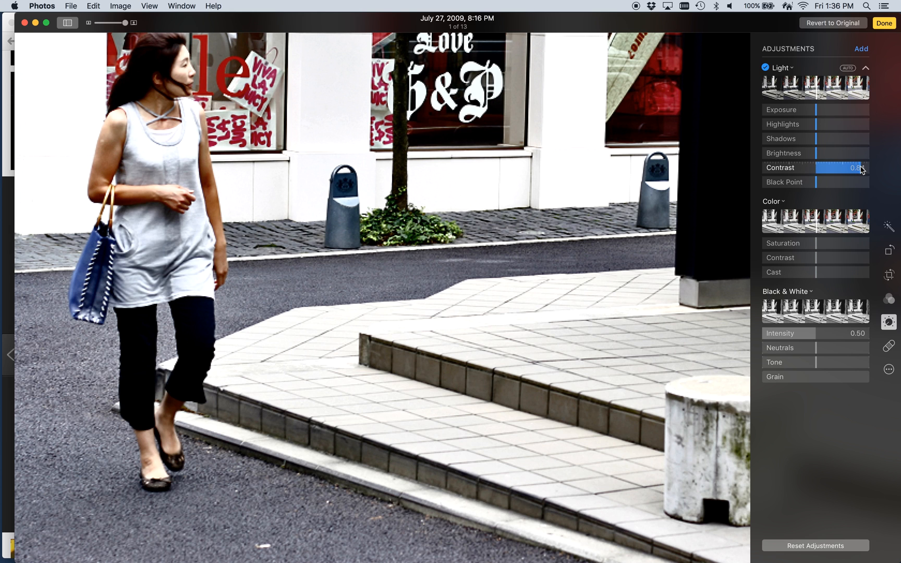
{"action": "left_click_drag", "start_coordinate": [863, 169], "coordinate": [845, 171]}
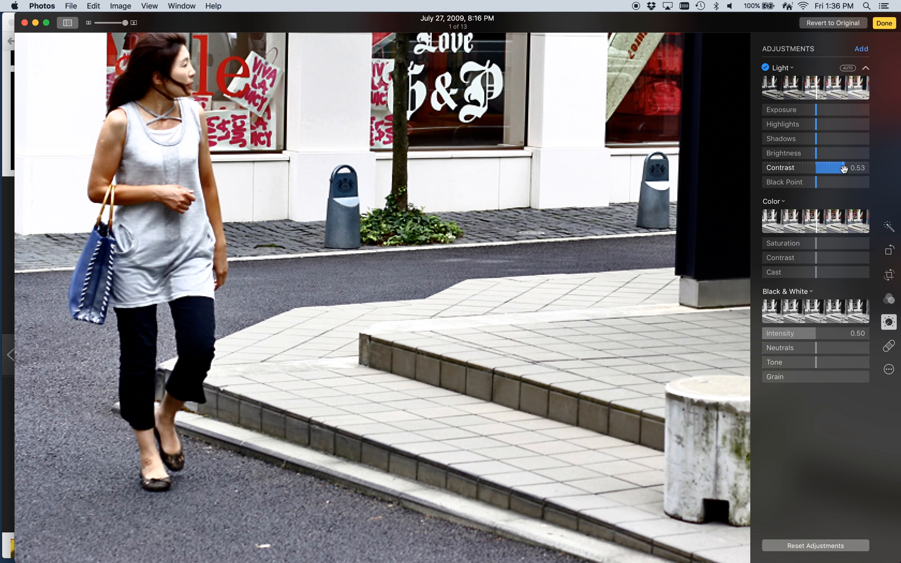
{"action": "left_click_drag", "start_coordinate": [844, 169], "coordinate": [816, 170]}
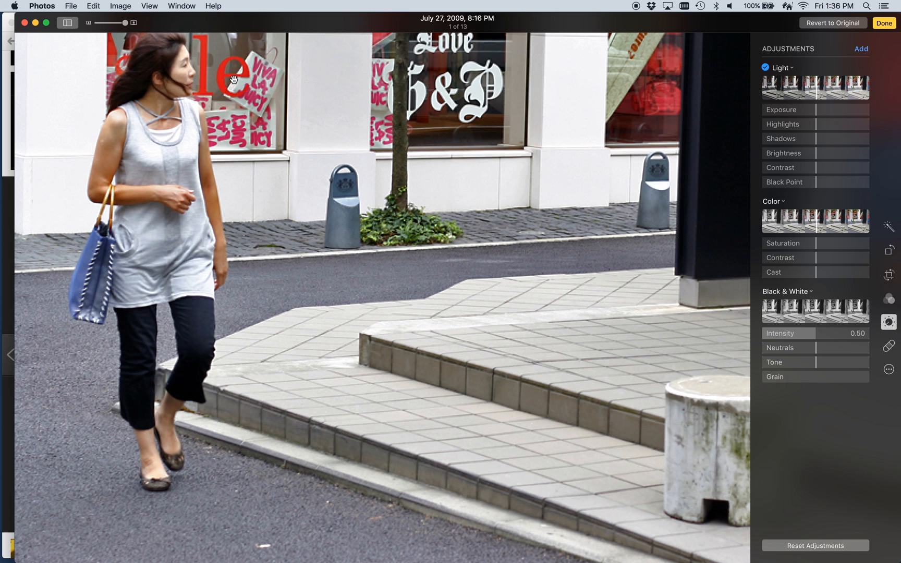
Adjust the whole photo's light, setting Contrast to 0.59 and Brightness to 0.30
{"action": "left_click_drag", "start_coordinate": [816, 168], "coordinate": [849, 166]}
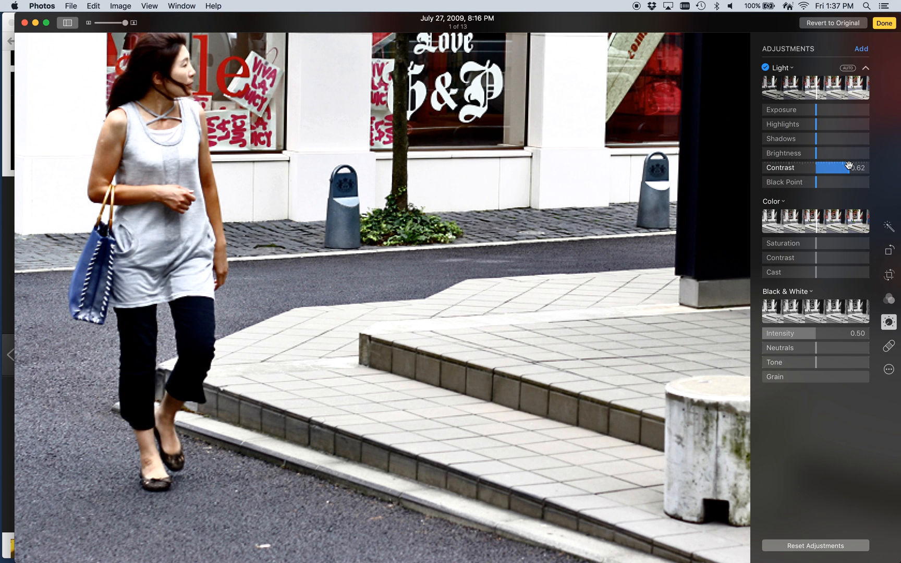
{"action": "left_click", "coordinate": [125, 23]}
{"action": "mouse_move", "coordinate": [124, 24]}
{"action": "left_mouse_down"}
{"action": "mouse_move", "coordinate": [101, 27]}
{"action": "mouse_move", "coordinate": [114, 24]}
{"action": "left_mouse_up"}
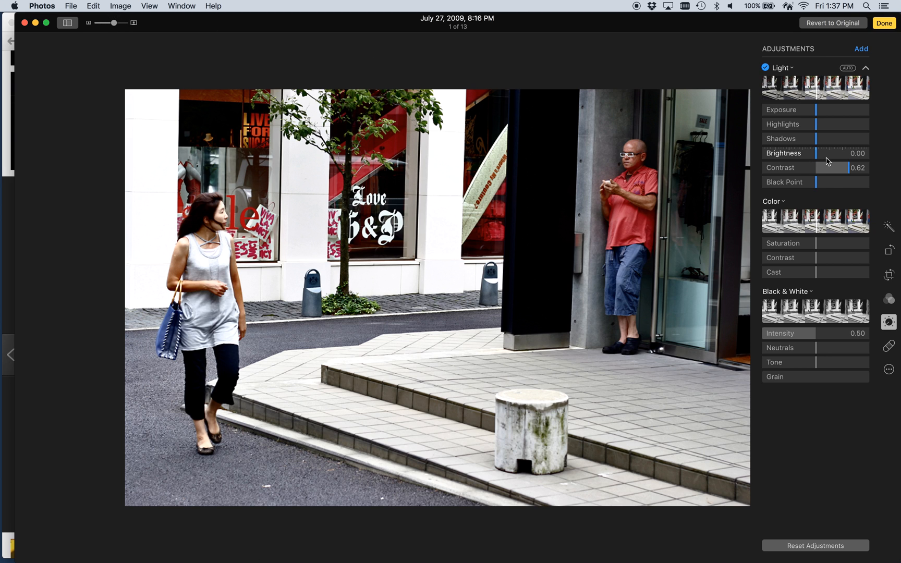
{"action": "mouse_move", "coordinate": [817, 153]}
{"action": "left_mouse_down"}
{"action": "mouse_move", "coordinate": [854, 171]}
{"action": "mouse_move", "coordinate": [831, 153]}
{"action": "left_mouse_up"}
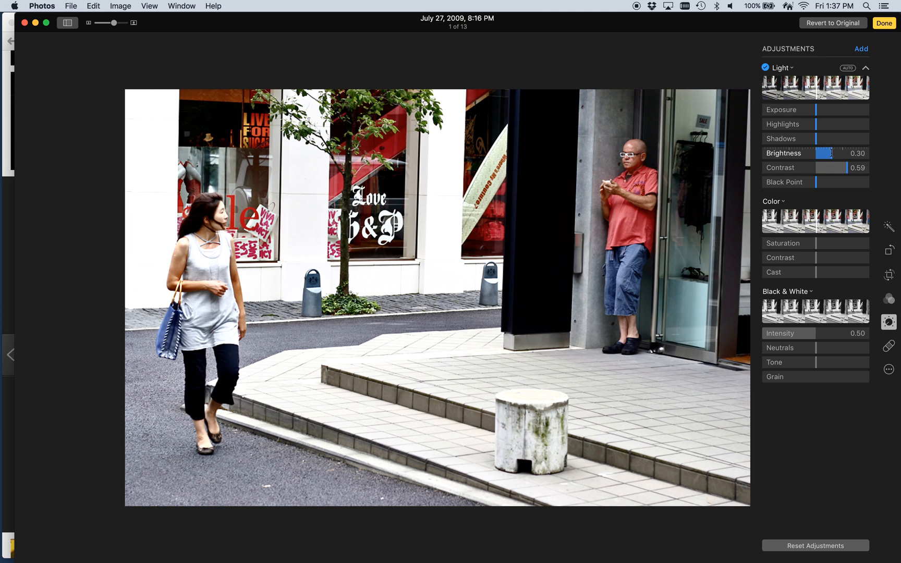
Boost the photo's colour Saturation to 0.61 and reduce it to 0.31
{"action": "left_click_drag", "start_coordinate": [817, 243], "coordinate": [848, 242]}
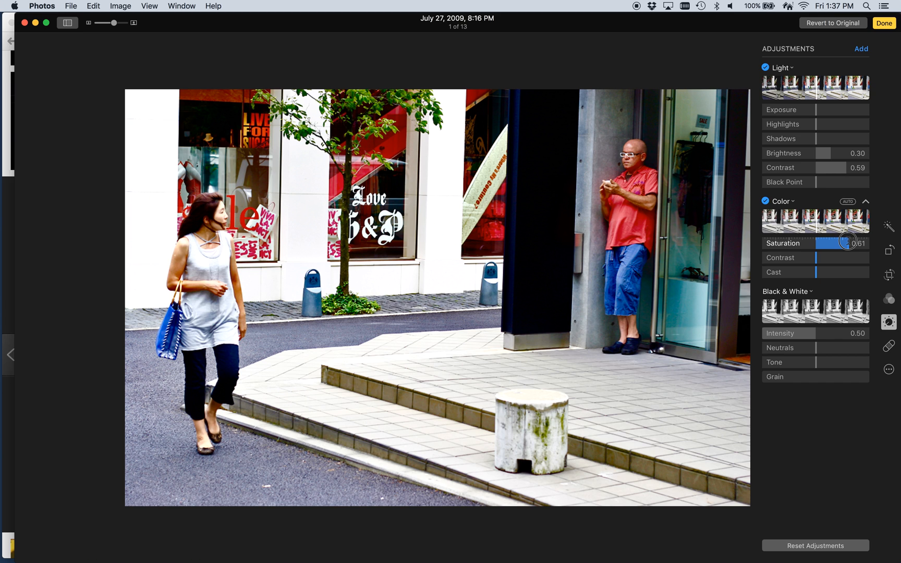
{"action": "left_click_drag", "start_coordinate": [849, 243], "coordinate": [848, 242]}
{"action": "double_click", "coordinate": [849, 243]}
{"action": "left_click_drag", "start_coordinate": [849, 242], "coordinate": [833, 244]}
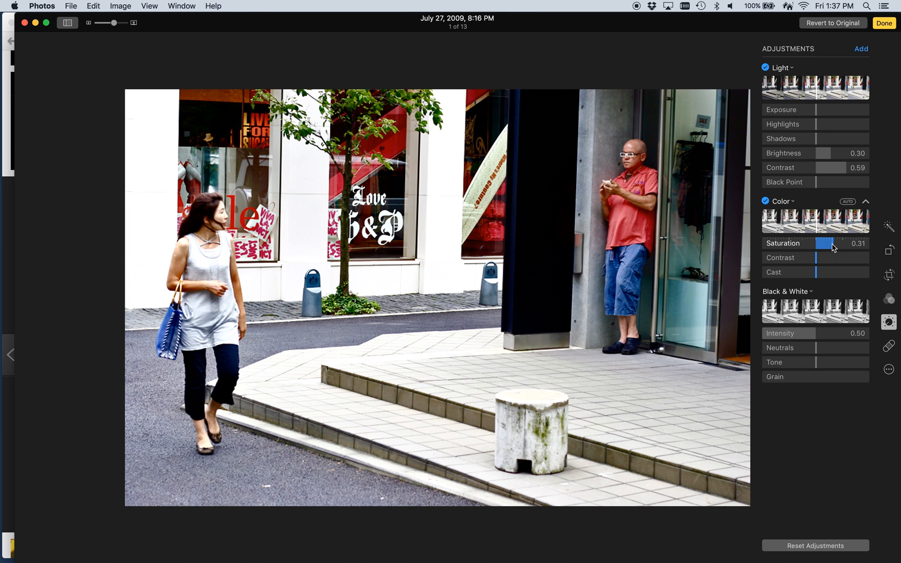
Switch to Chrome, examine the colours in the reference photo of three pedestrians up close, and browse other color street photography results
{"action": "mouse_move", "coordinate": [4, 233]}
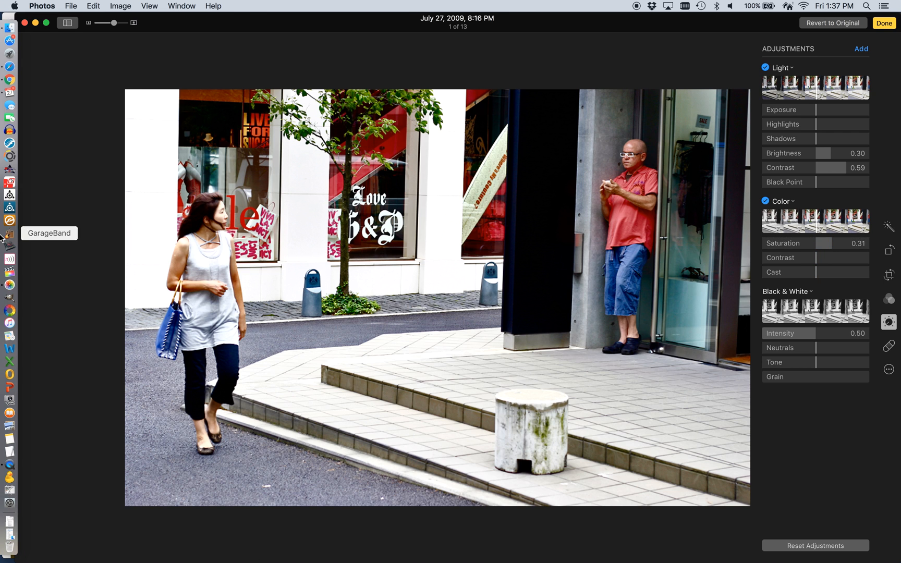
{"action": "left_click", "coordinate": [9, 78]}
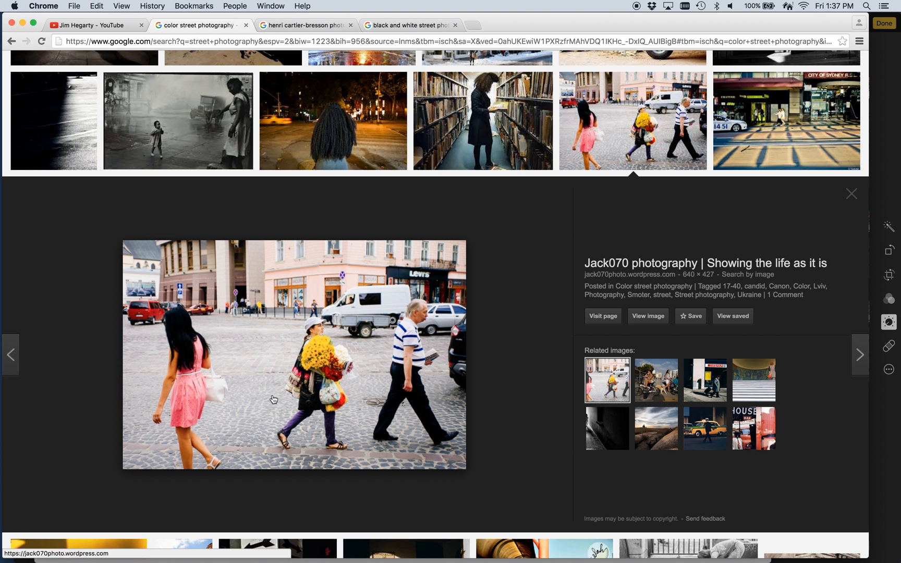
{"action": "scroll", "coordinate": [274, 396], "scroll_direction": "up", "scroll_amount": 10}
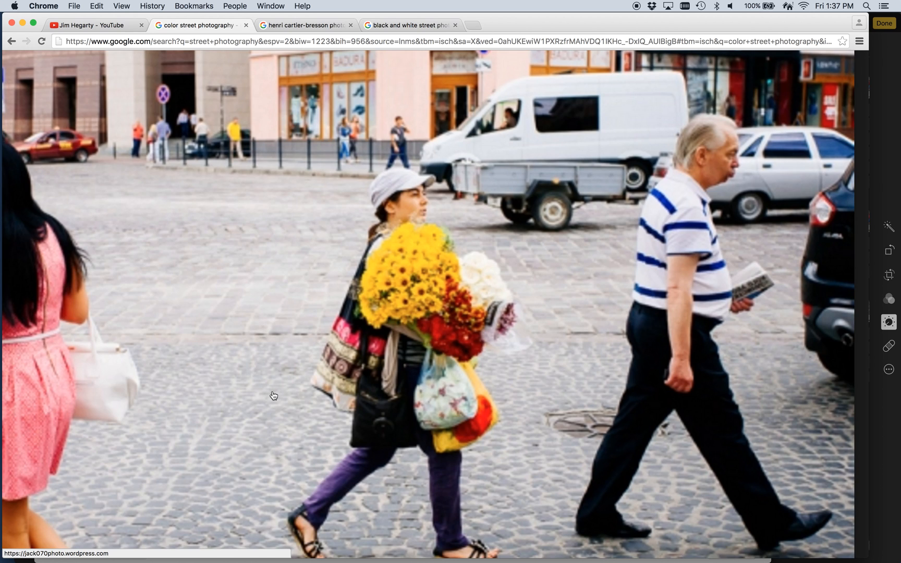
{"action": "scroll", "coordinate": [274, 396], "scroll_direction": "down", "scroll_amount": 10}
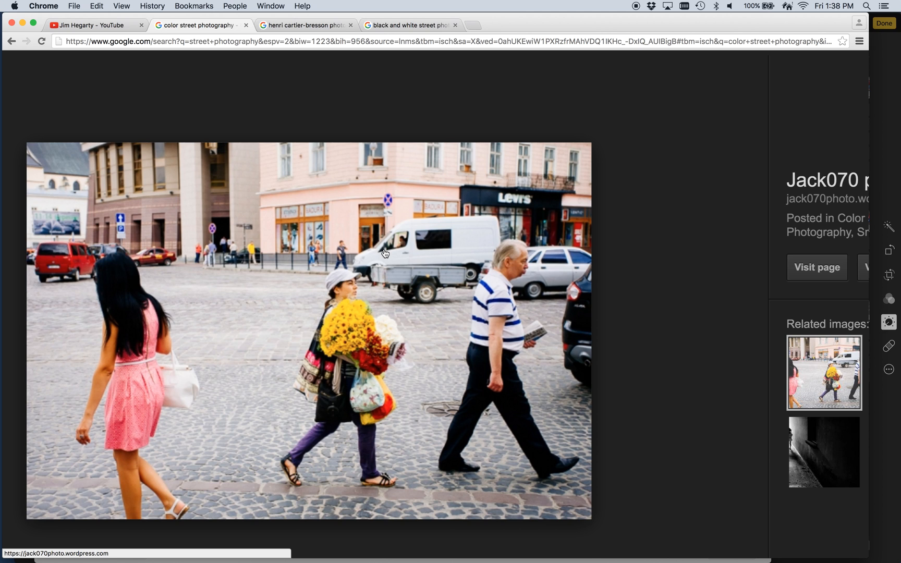
{"action": "scroll", "coordinate": [383, 323], "scroll_direction": "down", "scroll_amount": 5}
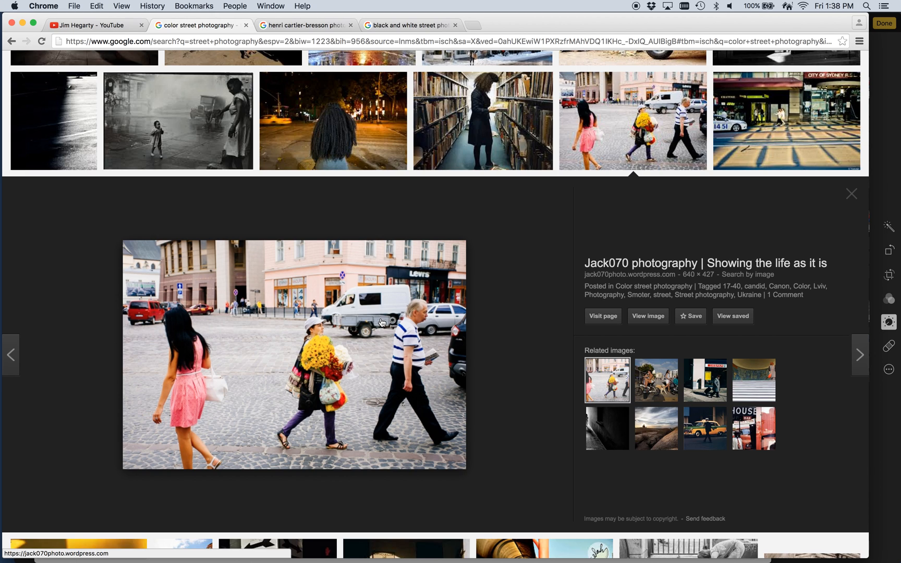
{"action": "scroll", "coordinate": [383, 323], "scroll_direction": "up", "scroll_amount": 6}
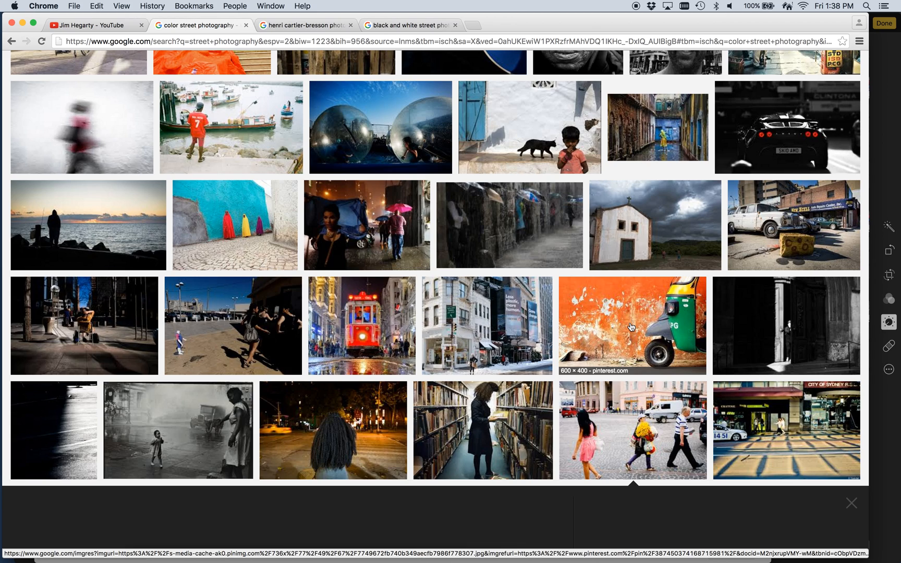
{"action": "scroll", "coordinate": [632, 327], "scroll_direction": "up", "scroll_amount": 5}
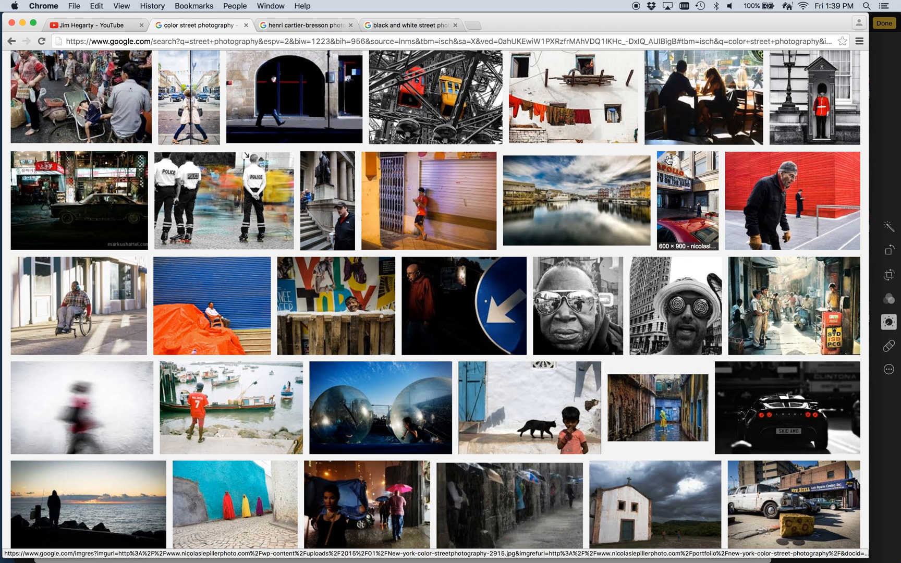
Return to Photos and fine-tune the street photo's colour Saturation to 0.29
{"action": "mouse_move", "coordinate": [1, 139]}
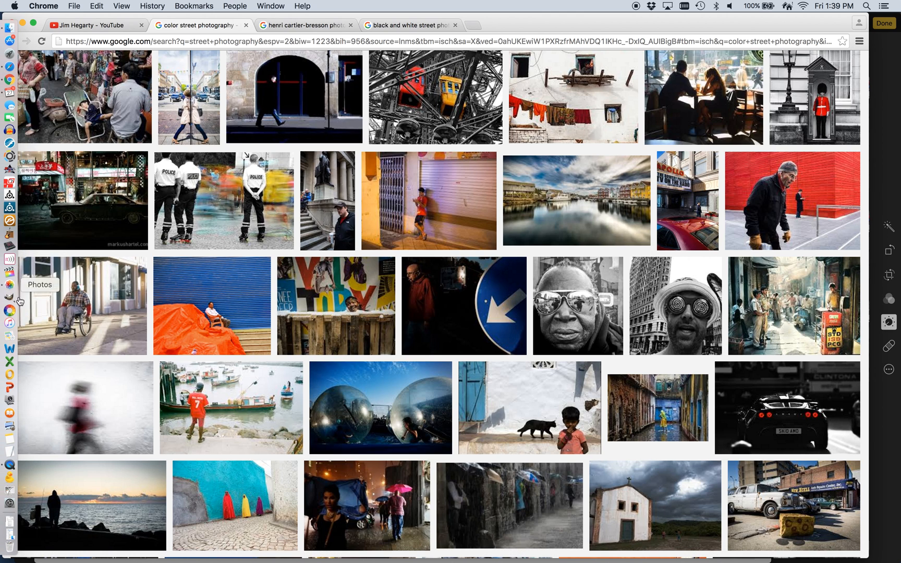
{"action": "left_click", "coordinate": [8, 286]}
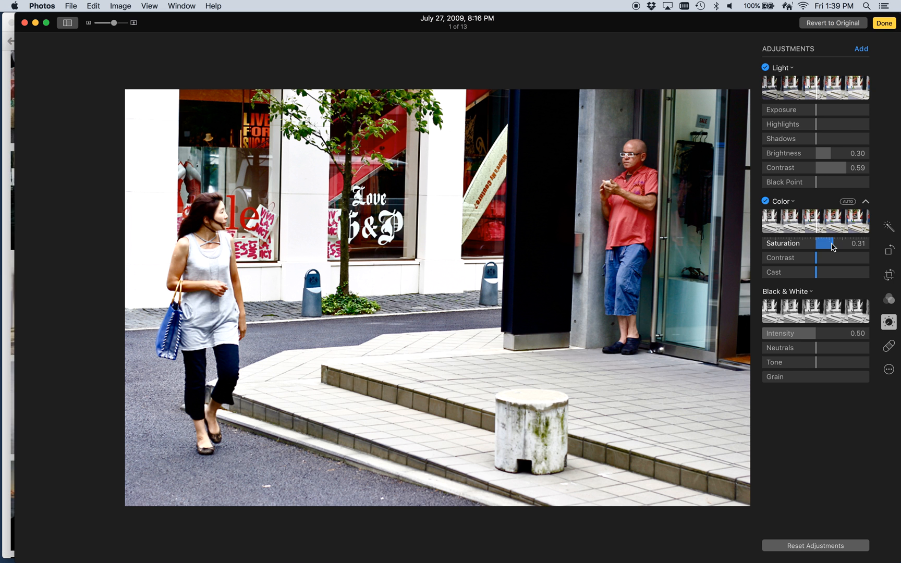
{"action": "mouse_move", "coordinate": [825, 243]}
{"action": "left_mouse_down"}
{"action": "mouse_move", "coordinate": [760, 251]}
{"action": "mouse_move", "coordinate": [829, 247]}
{"action": "left_mouse_up"}
{"action": "mouse_move", "coordinate": [829, 248]}
{"action": "left_mouse_down"}
{"action": "mouse_move", "coordinate": [847, 245]}
{"action": "mouse_move", "coordinate": [817, 246]}
{"action": "mouse_move", "coordinate": [832, 244]}
{"action": "left_mouse_up"}
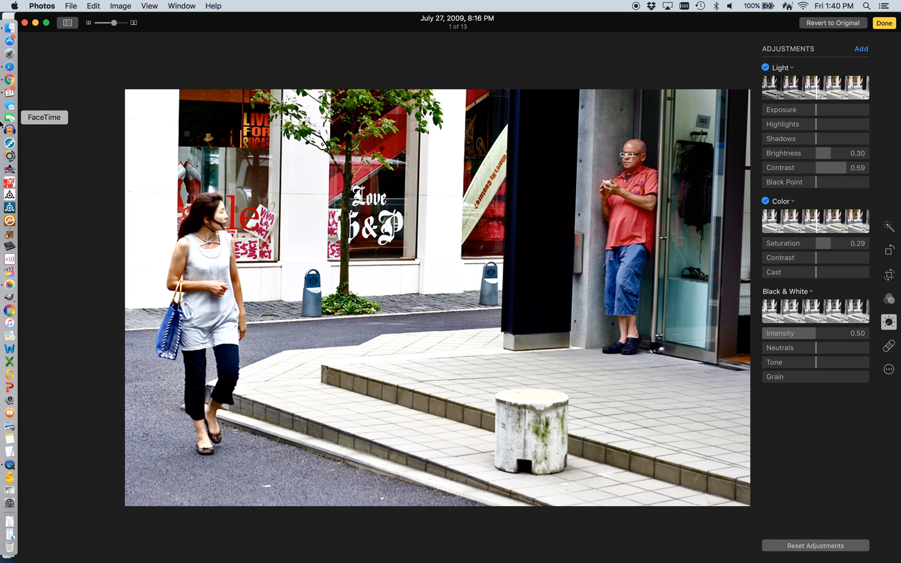
Switch to Chrome, look through more color street photography results, and bring up the black and white street photography results
{"action": "left_click", "coordinate": [9, 80]}
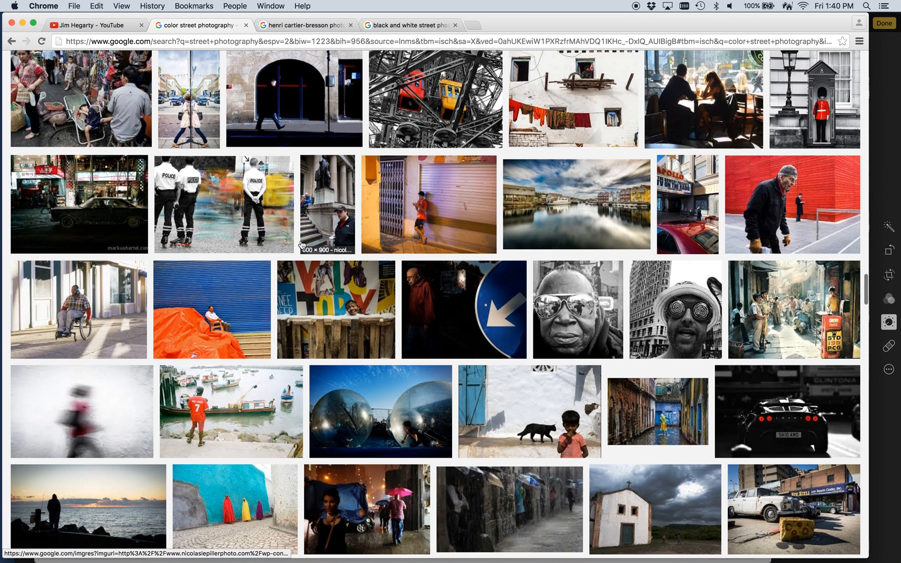
{"action": "scroll", "coordinate": [302, 245], "scroll_direction": "up", "scroll_amount": 15}
{"action": "scroll", "coordinate": [302, 246], "scroll_direction": "up", "scroll_amount": 10}
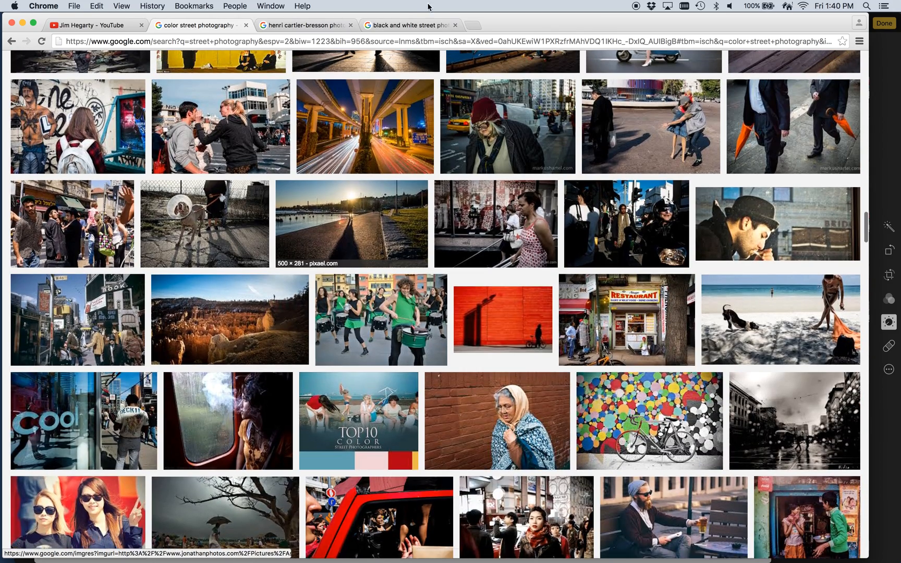
{"action": "left_click", "coordinate": [414, 25]}
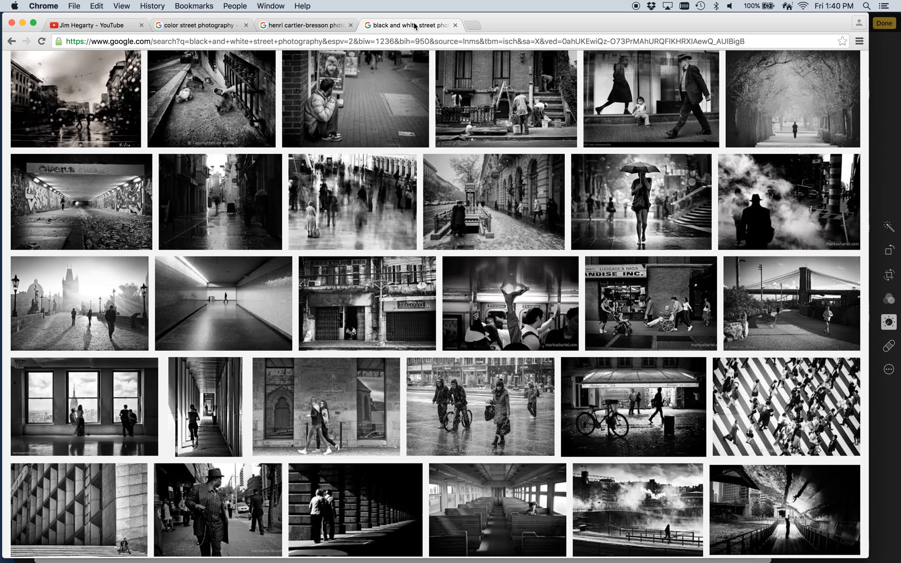
Browse the black and white street photography results and open the photo of people crossing a striped crosswalk
{"action": "scroll", "coordinate": [455, 254], "scroll_direction": "up", "scroll_amount": 8}
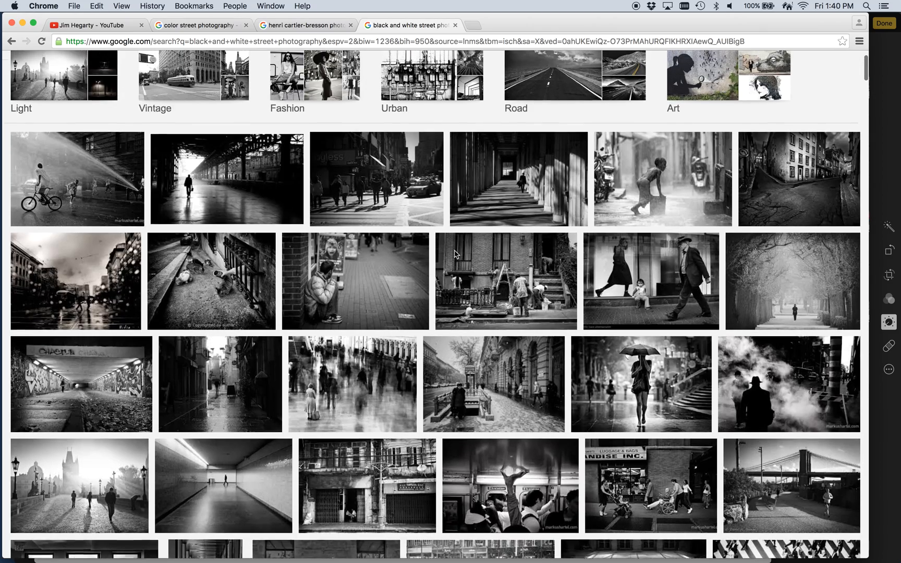
{"action": "scroll", "coordinate": [454, 254], "scroll_direction": "down", "scroll_amount": 4}
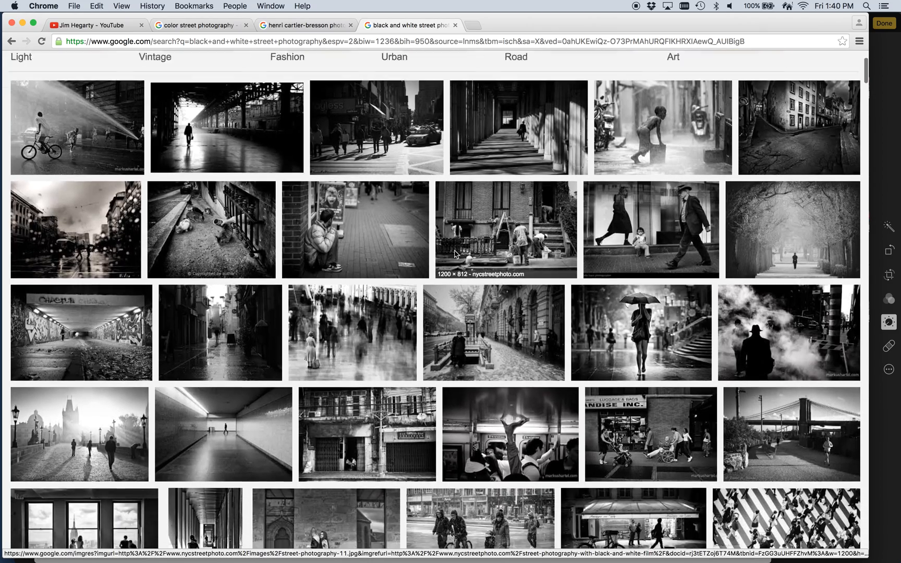
{"action": "scroll", "coordinate": [455, 254], "scroll_direction": "down", "scroll_amount": 3}
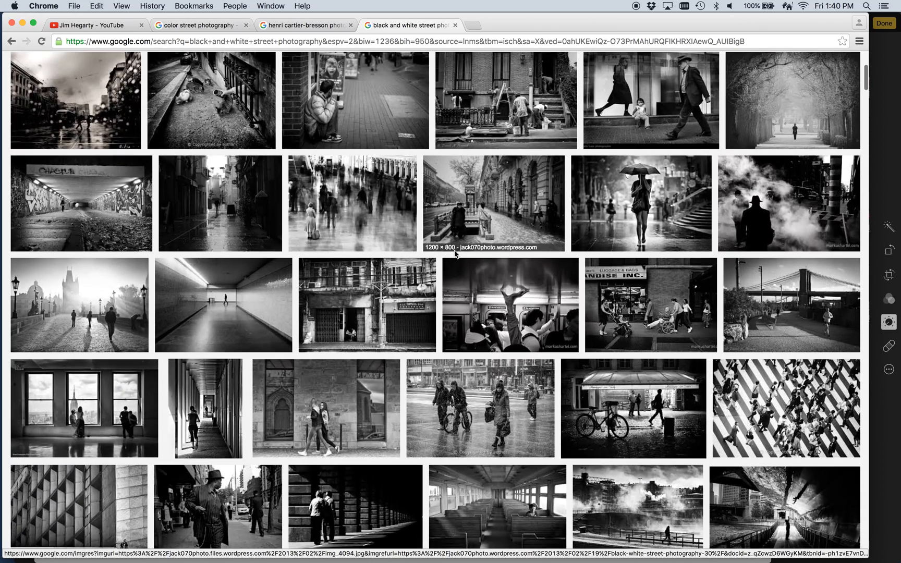
{"action": "scroll", "coordinate": [454, 254], "scroll_direction": "down", "scroll_amount": 3}
{"action": "scroll", "coordinate": [454, 254], "scroll_direction": "down", "scroll_amount": 2}
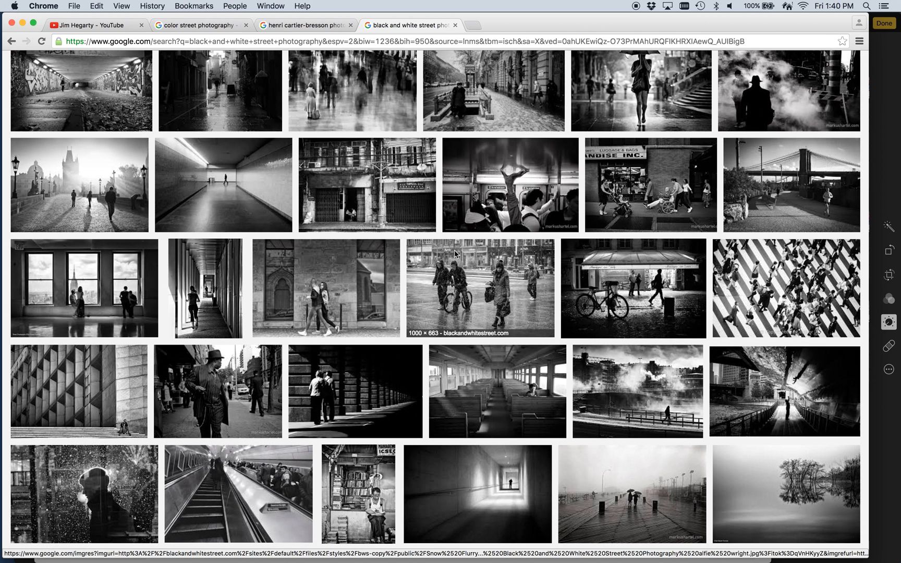
{"action": "scroll", "coordinate": [764, 261], "scroll_direction": "down", "scroll_amount": 1}
{"action": "left_click", "coordinate": [765, 258]}
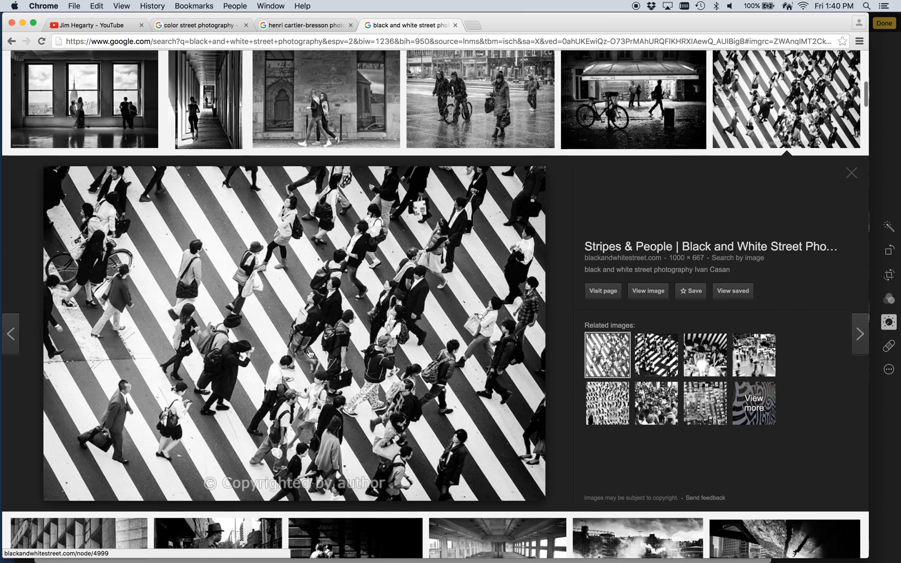
Browse the black and white street photography results, viewing the Seine couple, rainy boardwalk umbrellas and sunlit street crossing photos enlarged
{"action": "scroll", "coordinate": [310, 354], "scroll_direction": "down", "scroll_amount": 7}
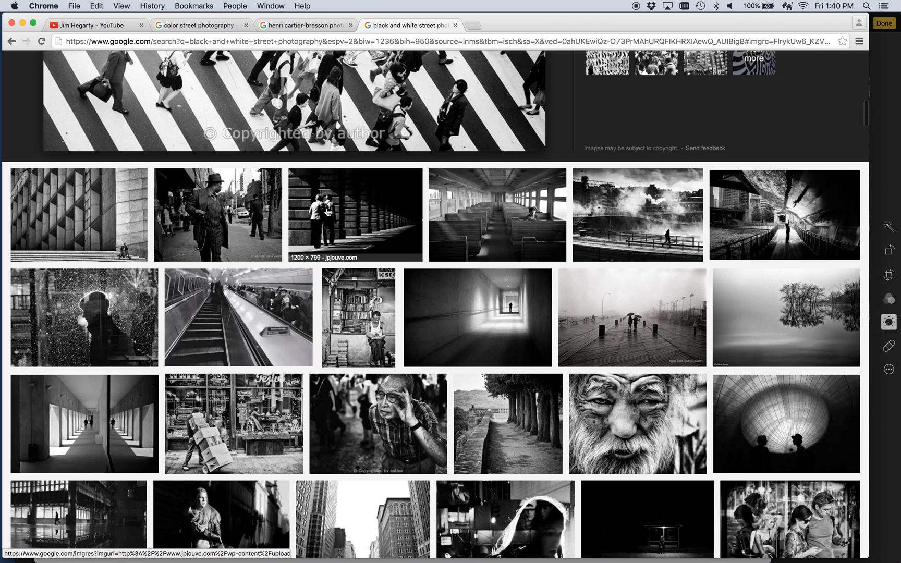
{"action": "left_click", "coordinate": [328, 211]}
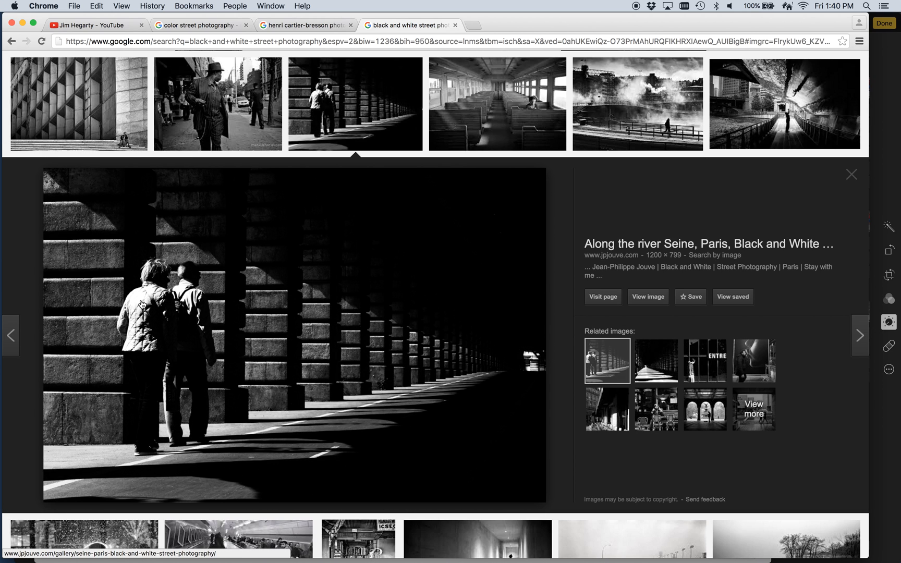
{"action": "scroll", "coordinate": [432, 321], "scroll_direction": "down", "scroll_amount": 2}
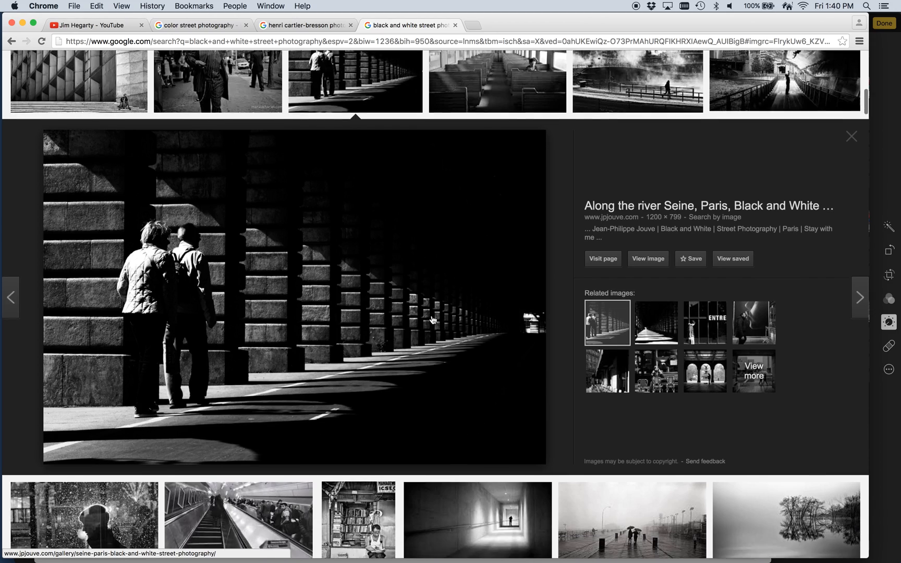
{"action": "scroll", "coordinate": [433, 320], "scroll_direction": "down", "scroll_amount": 15}
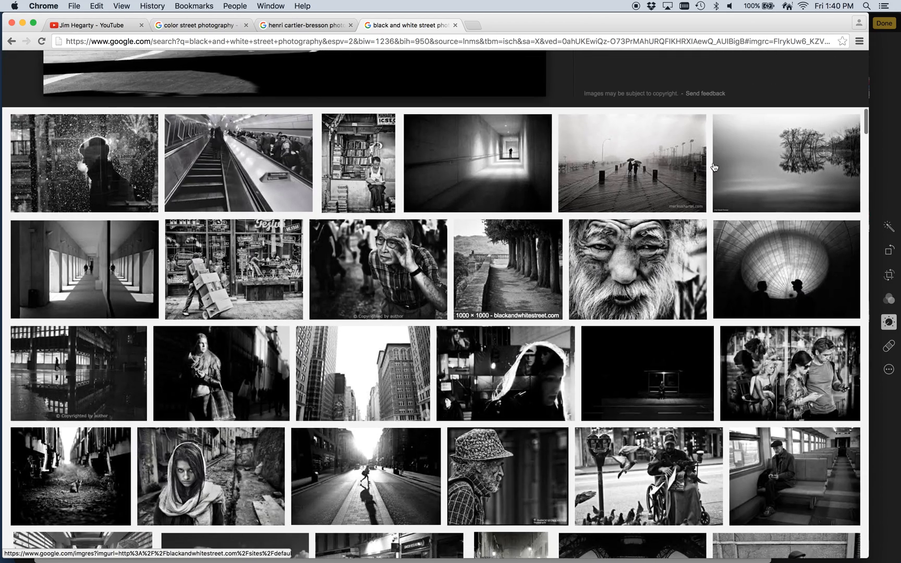
{"action": "left_click", "coordinate": [697, 167]}
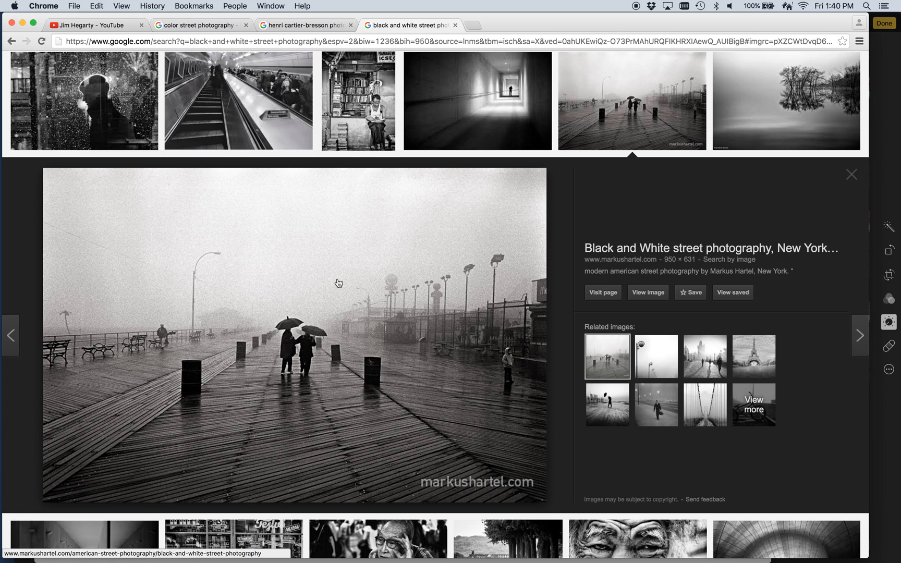
{"action": "scroll", "coordinate": [338, 284], "scroll_direction": "down", "scroll_amount": 15}
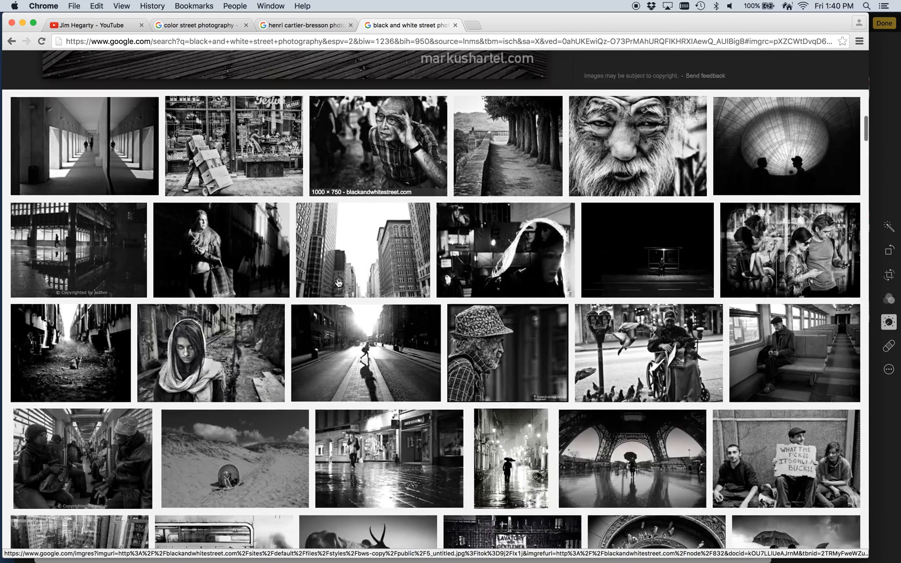
{"action": "left_click", "coordinate": [371, 298]}
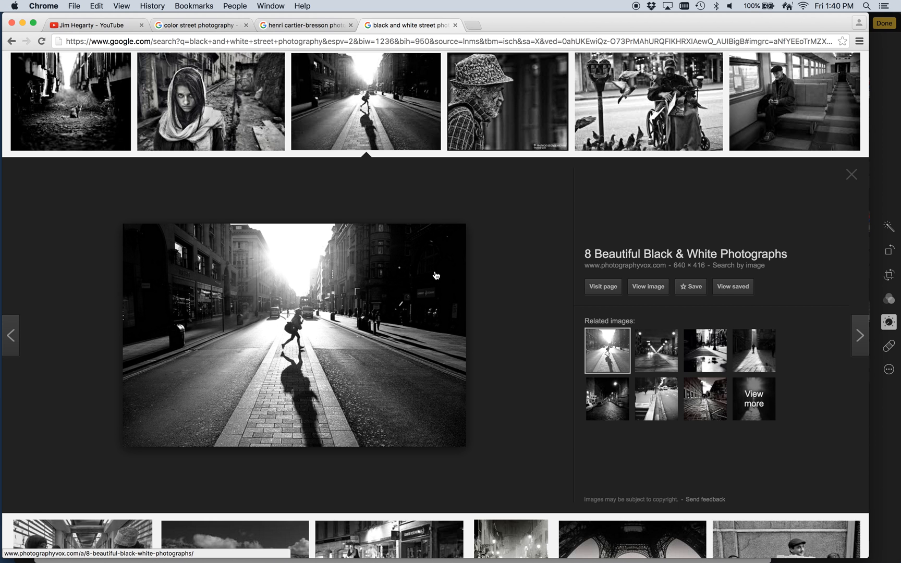
Switch to Photos, revert the street photo to its original, and apply the automatic Black & White adjustment
{"action": "mouse_move", "coordinate": [6, 261]}
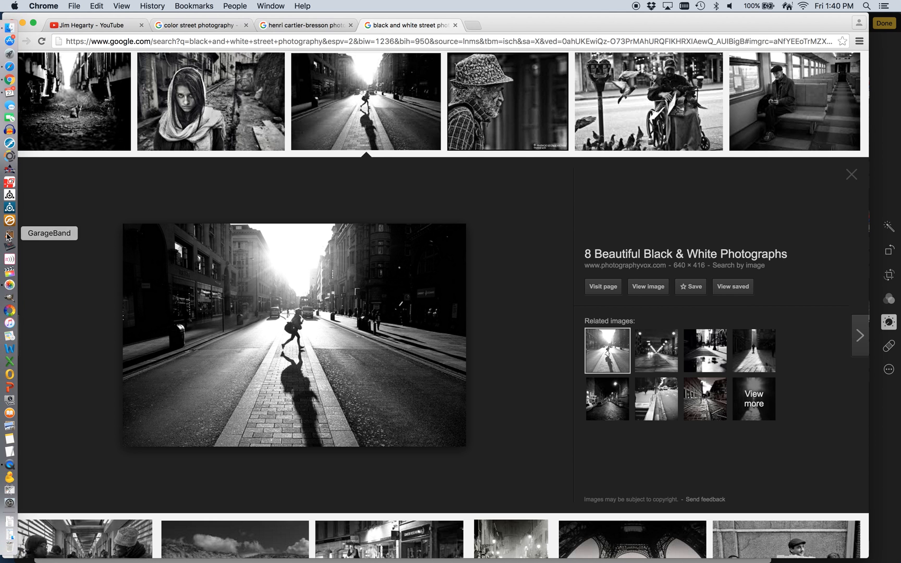
{"action": "left_click", "coordinate": [9, 286]}
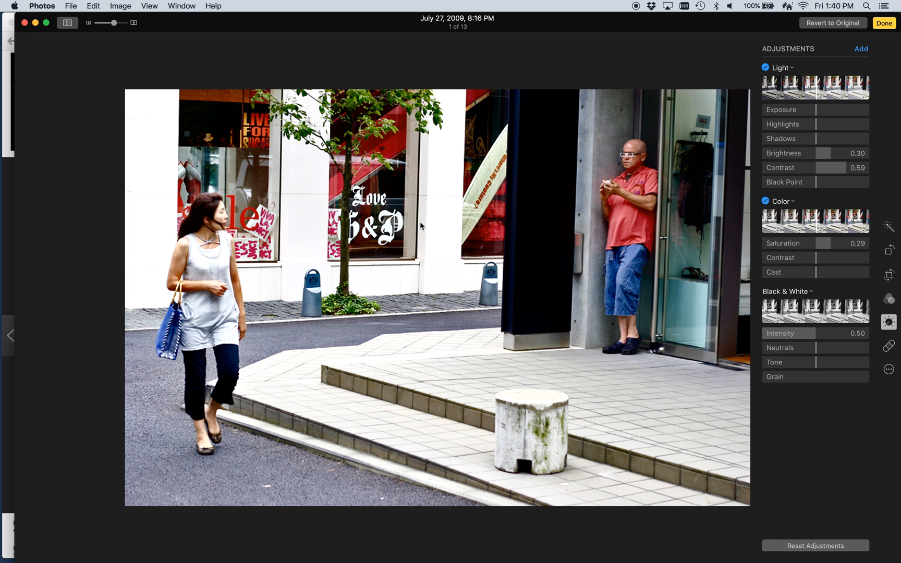
{"action": "left_click", "coordinate": [841, 21]}
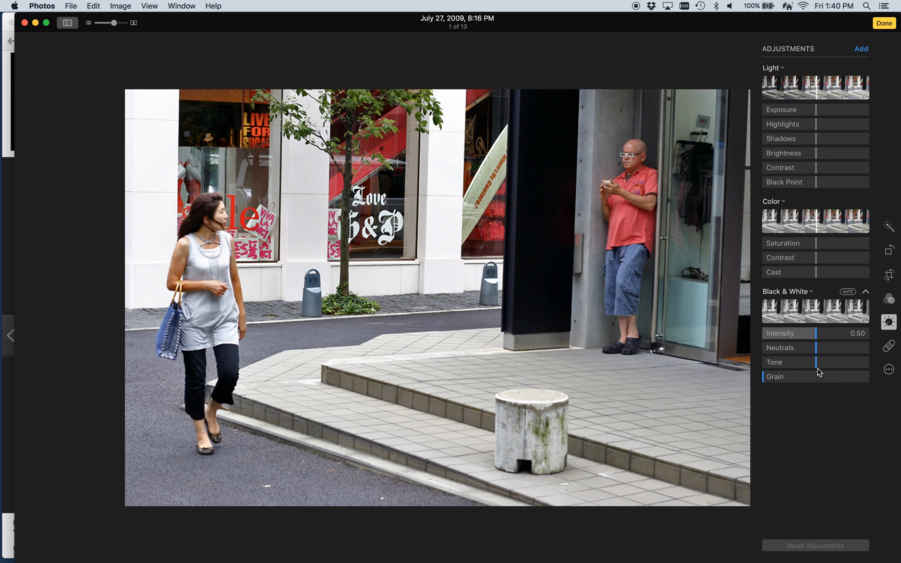
{"action": "left_click", "coordinate": [848, 292]}
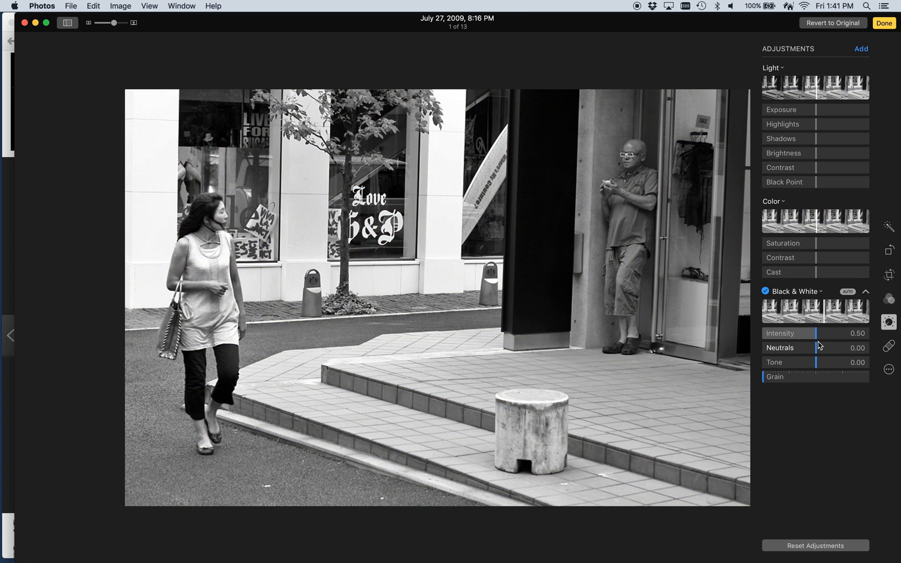
Set the photo's Black & White Intensity to 0.75, Tone to 0.43 and Neutrals to 0.72
{"action": "left_click_drag", "start_coordinate": [818, 334], "coordinate": [839, 360]}
{"action": "left_click_drag", "start_coordinate": [845, 358], "coordinate": [824, 353]}
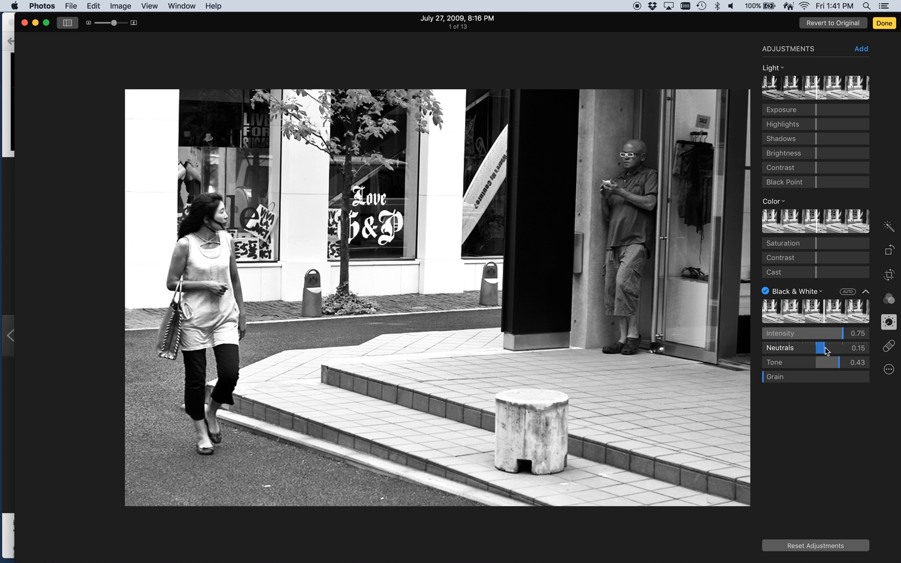
{"action": "left_click_drag", "start_coordinate": [826, 351], "coordinate": [854, 350]}
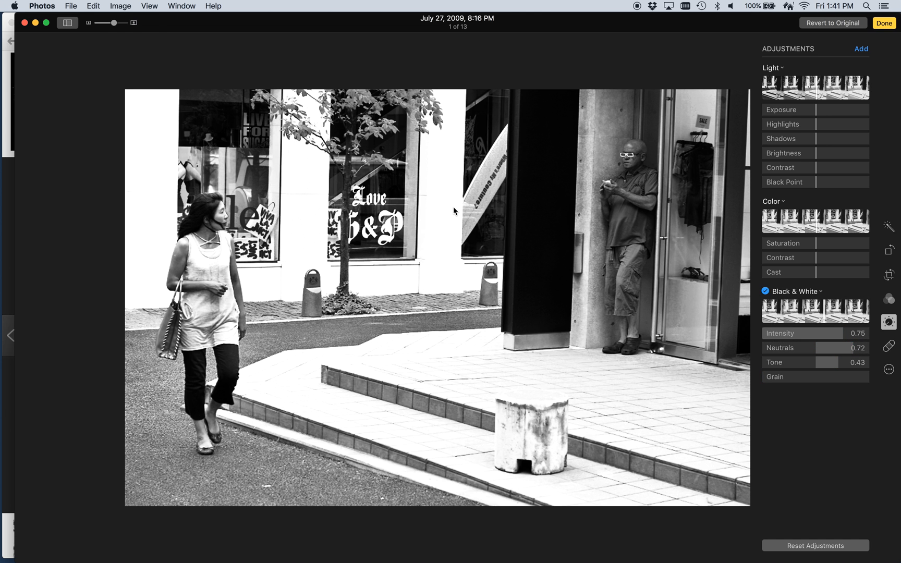
Check the photo's tones up close and reduce the Black & White Neutrals to 0.28
{"action": "left_click_drag", "start_coordinate": [113, 23], "coordinate": [145, 27]}
{"action": "scroll", "coordinate": [327, 155], "scroll_direction": "up", "scroll_amount": 5}
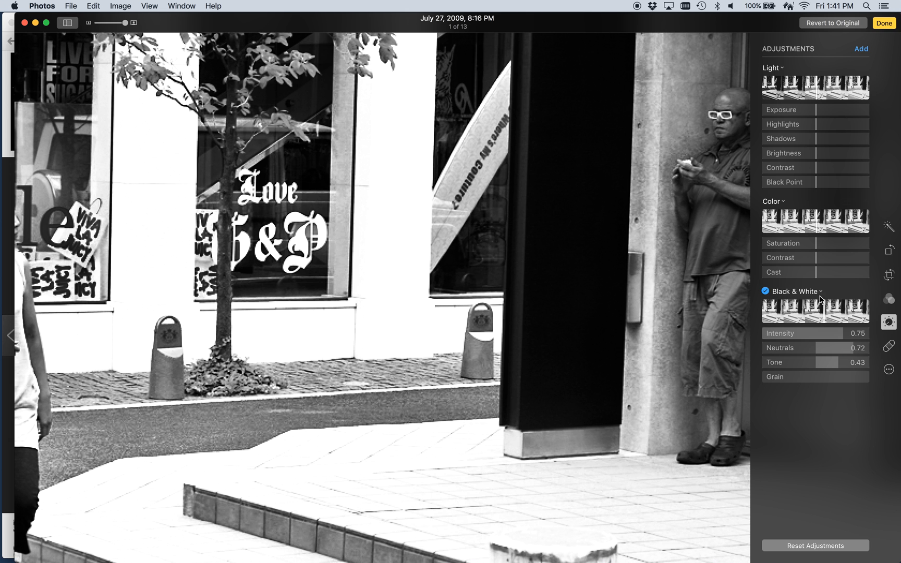
{"action": "mouse_move", "coordinate": [846, 357]}
{"action": "left_mouse_down"}
{"action": "mouse_move", "coordinate": [855, 350]}
{"action": "mouse_move", "coordinate": [824, 353]}
{"action": "mouse_move", "coordinate": [832, 350]}
{"action": "left_mouse_up"}
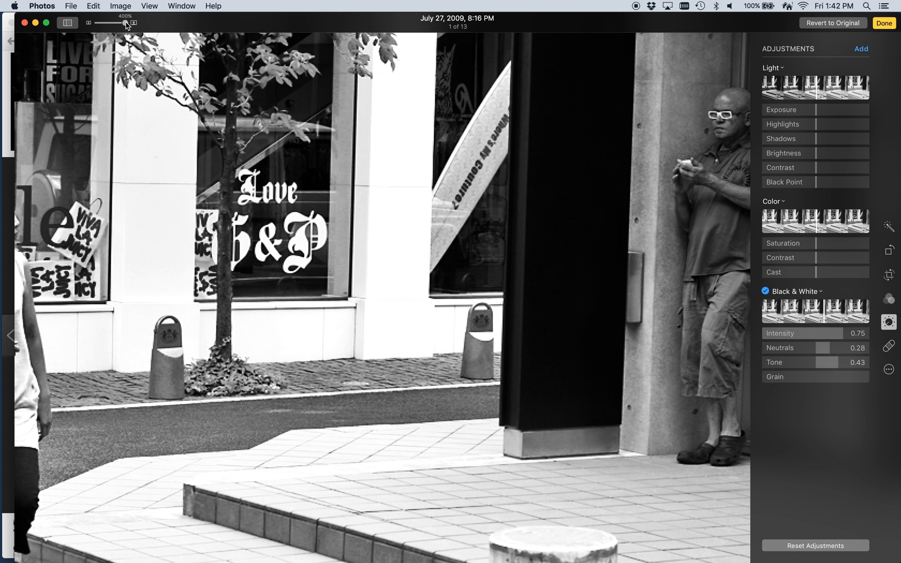
{"action": "left_click_drag", "start_coordinate": [125, 23], "coordinate": [113, 24]}
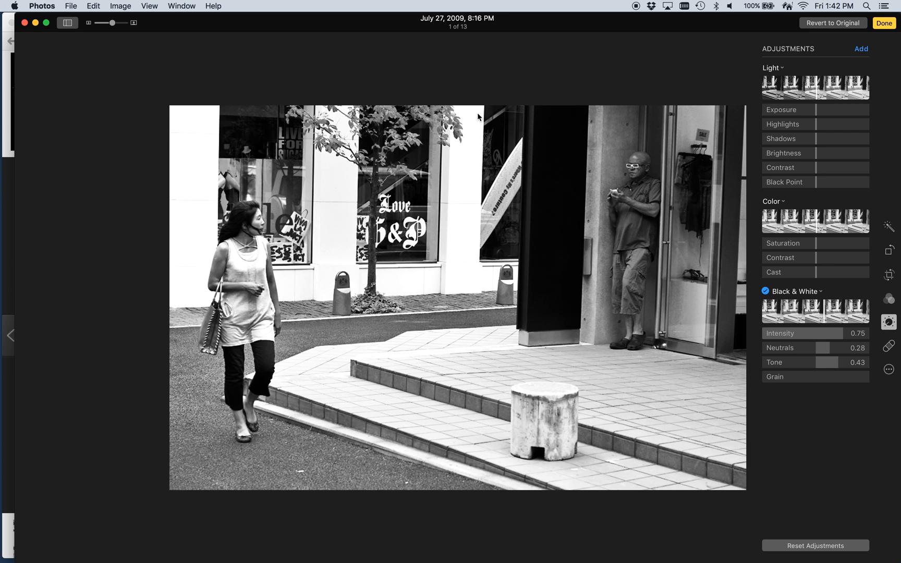
Switch to Chrome and bring up the window with the ChromaPure Grayscale & Color Calibration for Dummies guide
{"action": "mouse_move", "coordinate": [2, 130]}
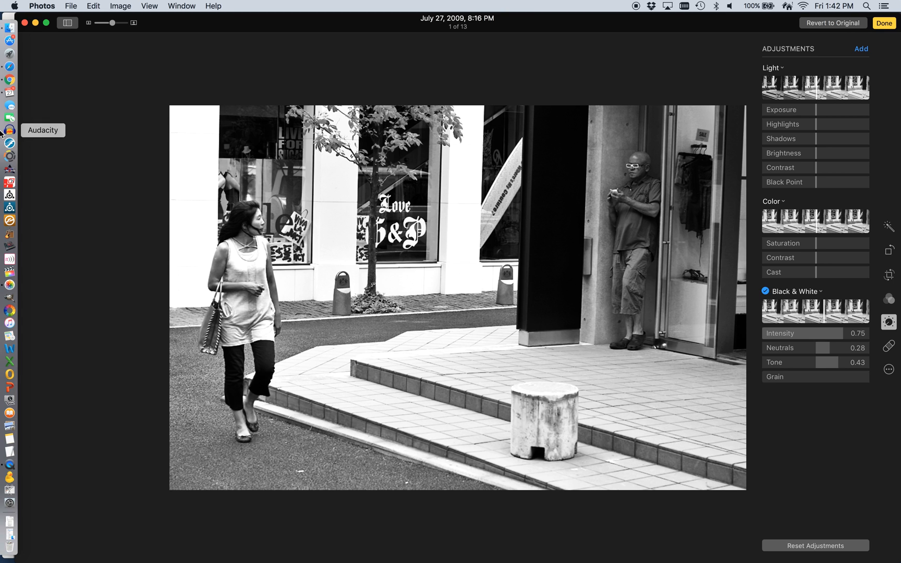
{"action": "left_click", "coordinate": [9, 80]}
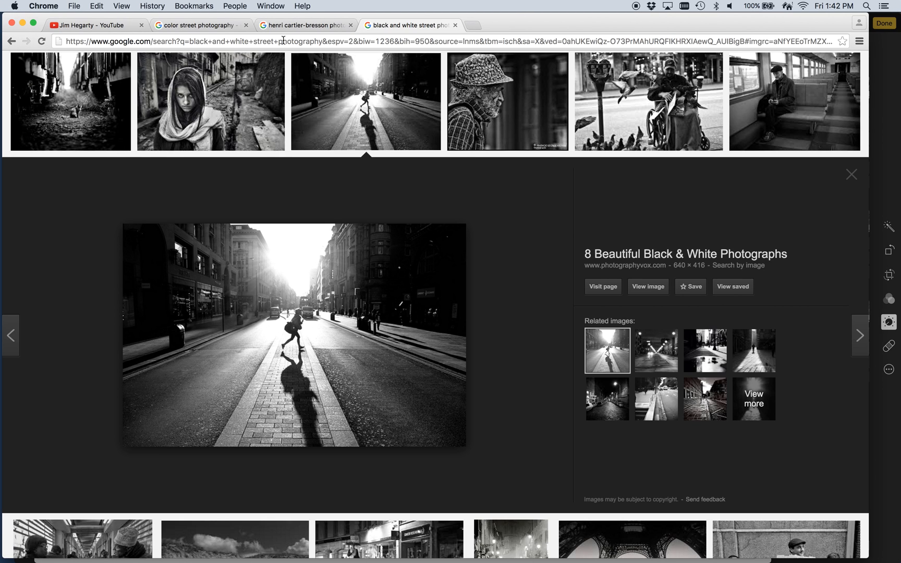
{"action": "left_click", "coordinate": [268, 4]}
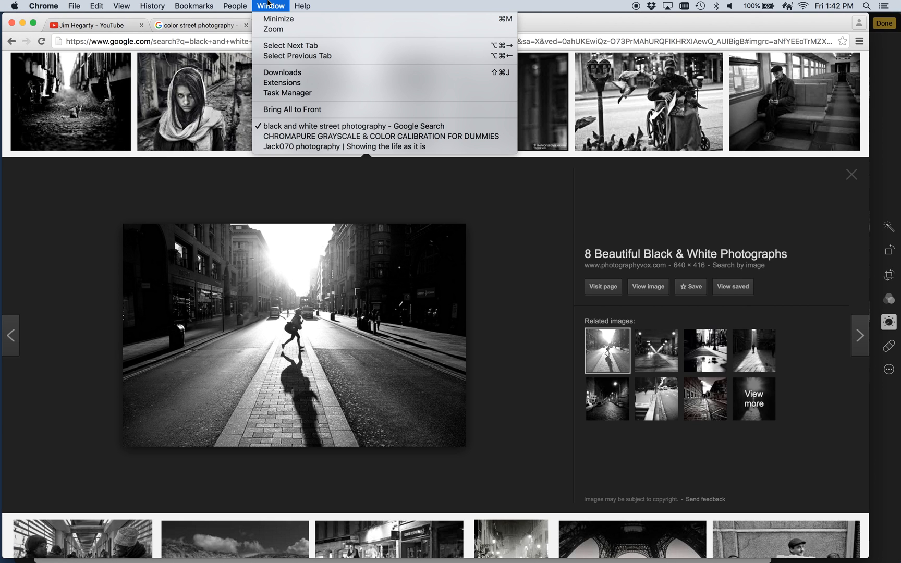
{"action": "left_click", "coordinate": [296, 136]}
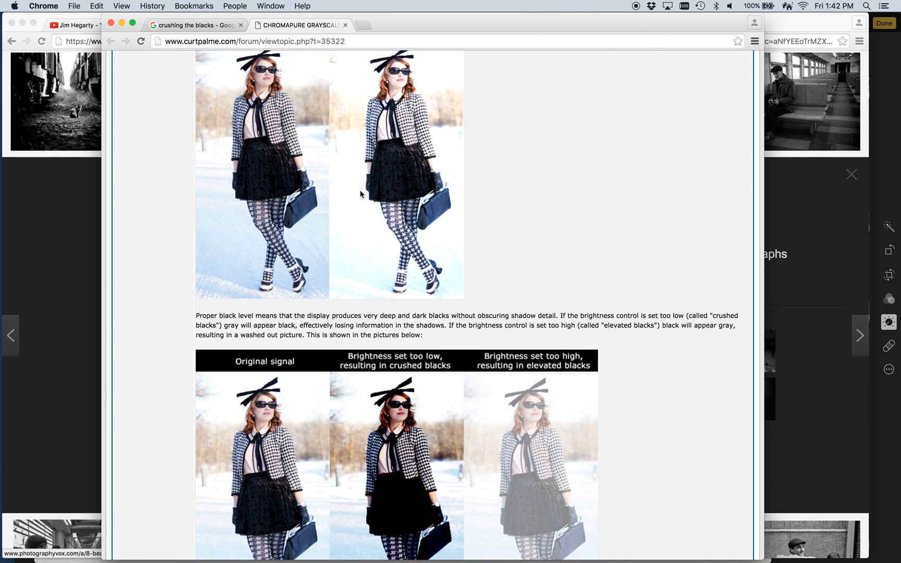
Look through the calibration guide from its beginning to the video levels section with the crushed whites and crushed blacks examples
{"action": "scroll", "coordinate": [389, 225], "scroll_direction": "up", "scroll_amount": 1}
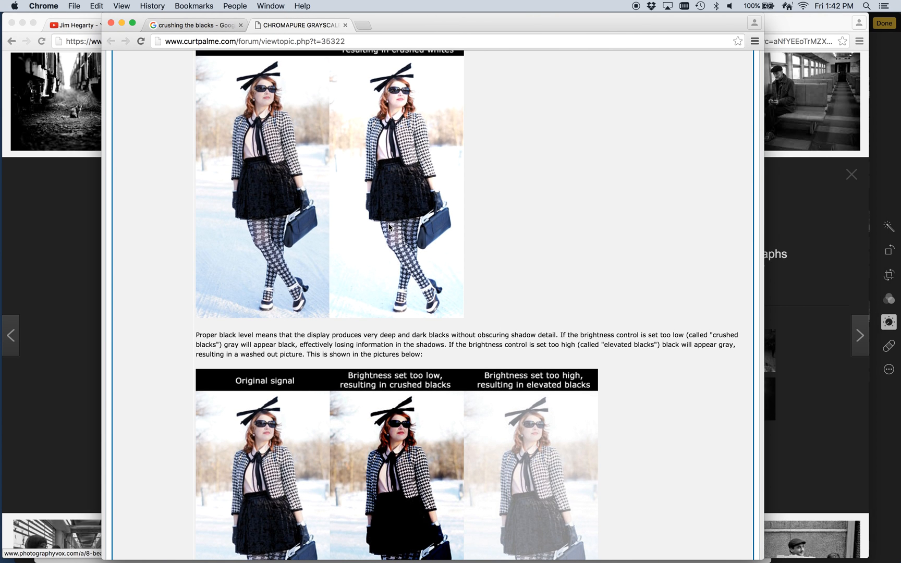
{"action": "scroll", "coordinate": [390, 225], "scroll_direction": "down", "scroll_amount": 5}
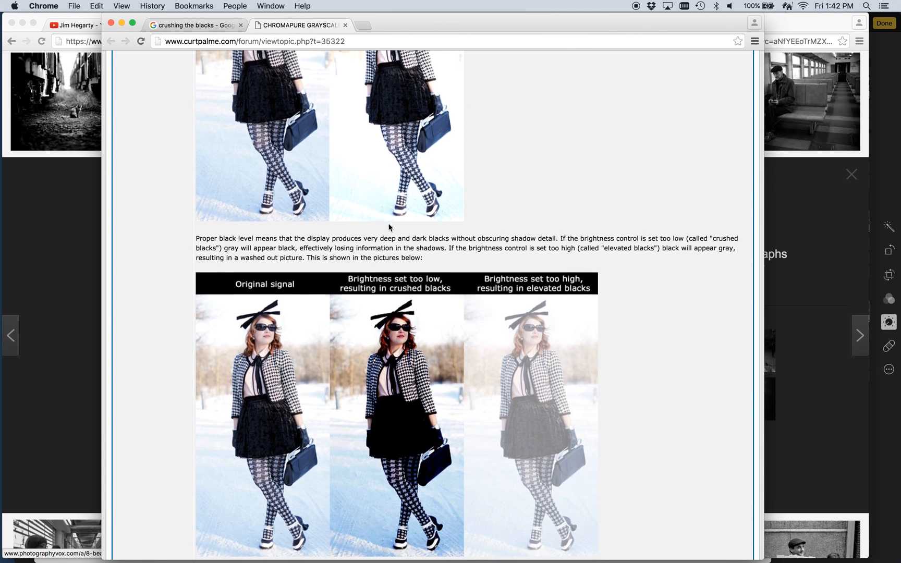
{"action": "scroll", "coordinate": [390, 226], "scroll_direction": "up", "scroll_amount": 15}
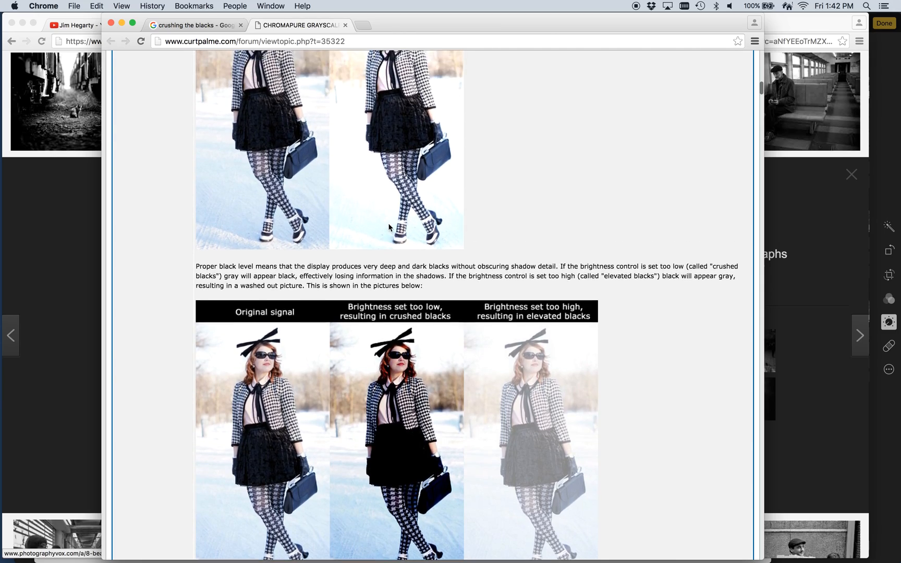
{"action": "scroll", "coordinate": [389, 226], "scroll_direction": "up", "scroll_amount": 6}
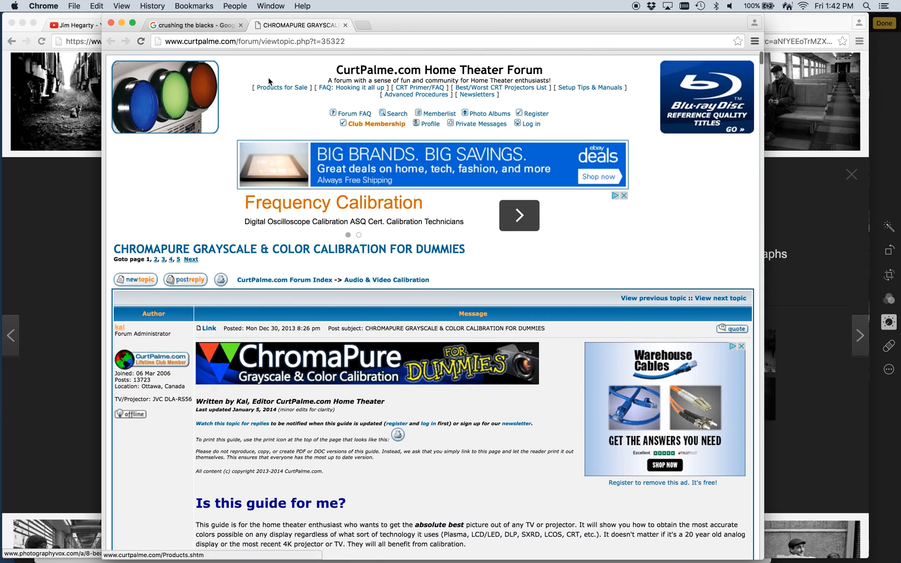
{"action": "scroll", "coordinate": [337, 354], "scroll_direction": "down", "scroll_amount": 14}
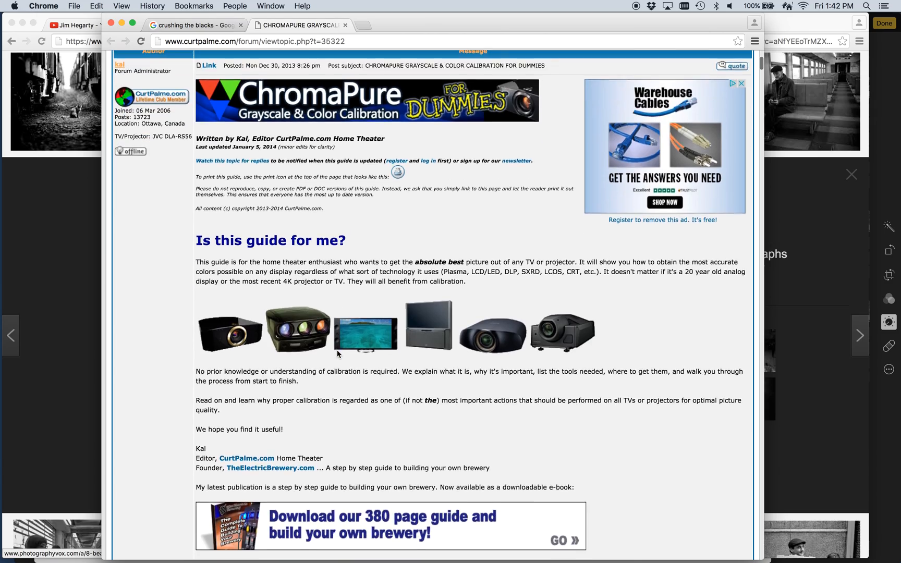
{"action": "scroll", "coordinate": [338, 354], "scroll_direction": "down", "scroll_amount": 20}
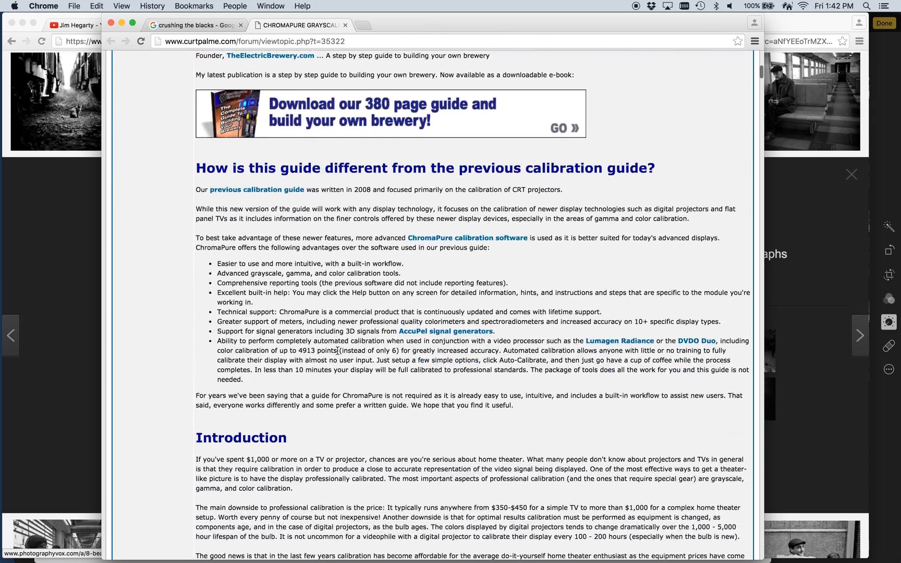
{"action": "scroll", "coordinate": [337, 352], "scroll_direction": "down", "scroll_amount": 12}
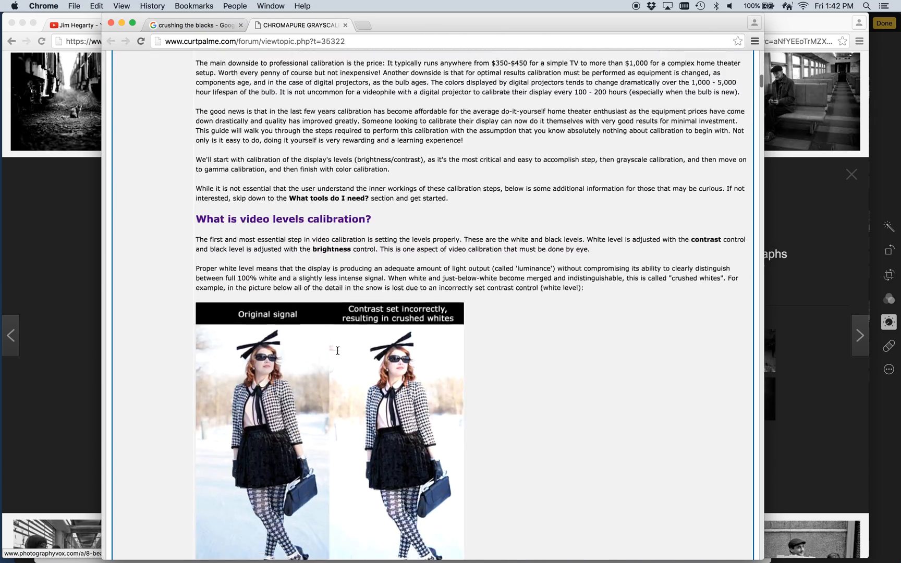
{"action": "scroll", "coordinate": [337, 350], "scroll_direction": "down", "scroll_amount": 6}
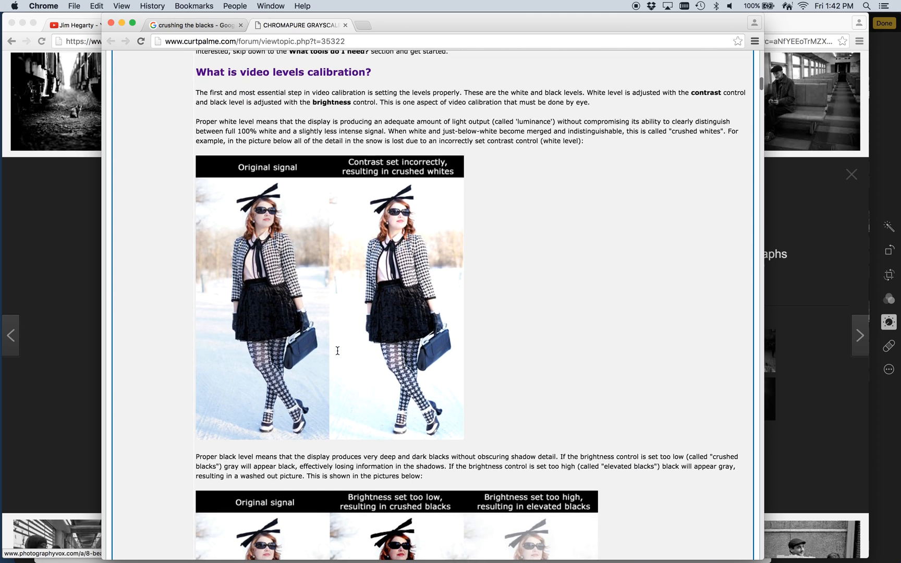
{"action": "scroll", "coordinate": [338, 351], "scroll_direction": "down", "scroll_amount": 2}
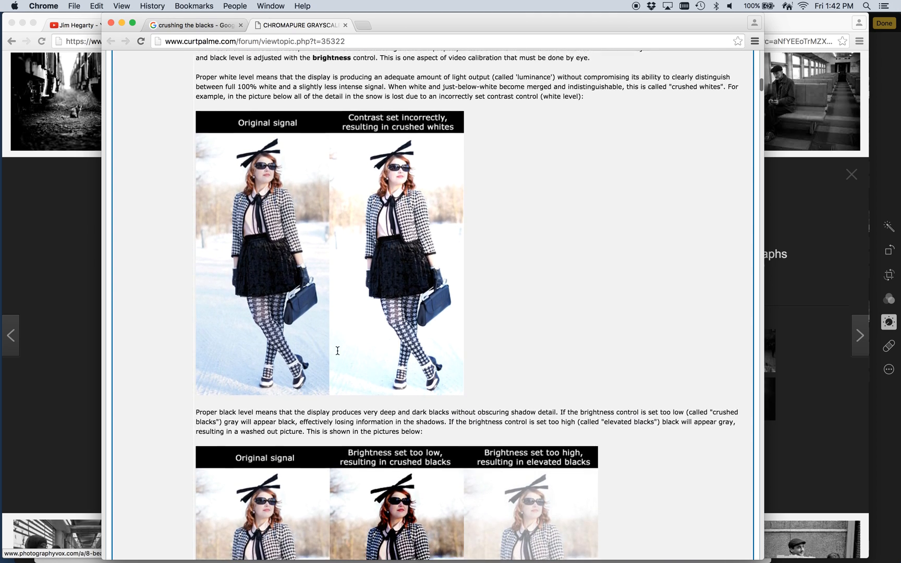
{"action": "scroll", "coordinate": [338, 350], "scroll_direction": "down", "scroll_amount": 1}
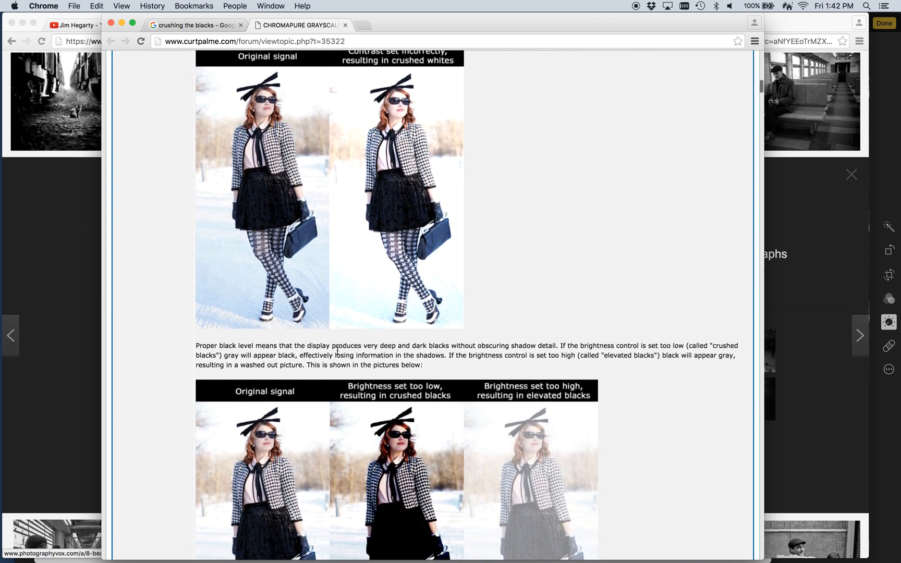
Examine the crushed whites and crushed blacks comparison pictures up close against their original signal versions
{"action": "scroll", "coordinate": [338, 351], "scroll_direction": "up", "scroll_amount": 1}
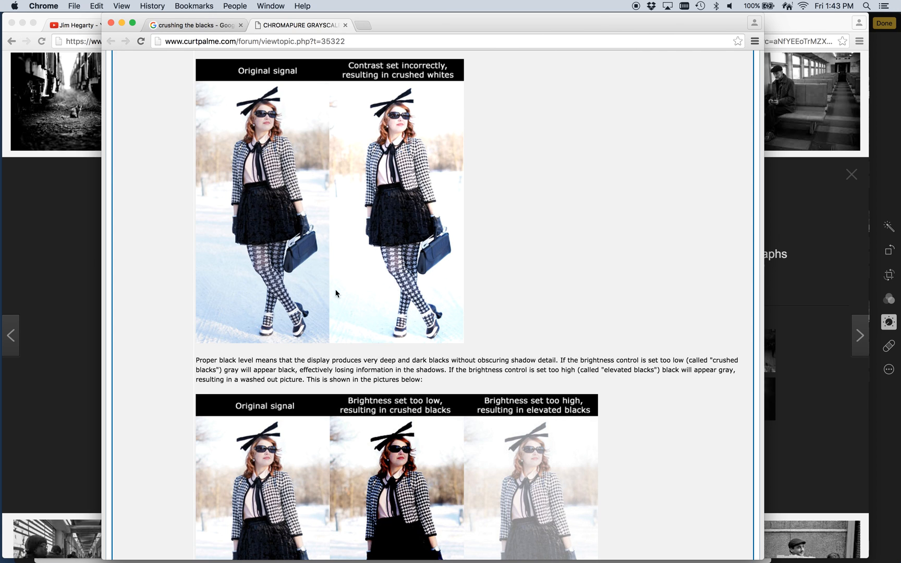
{"action": "scroll", "coordinate": [226, 309], "scroll_direction": "up", "scroll_amount": 5}
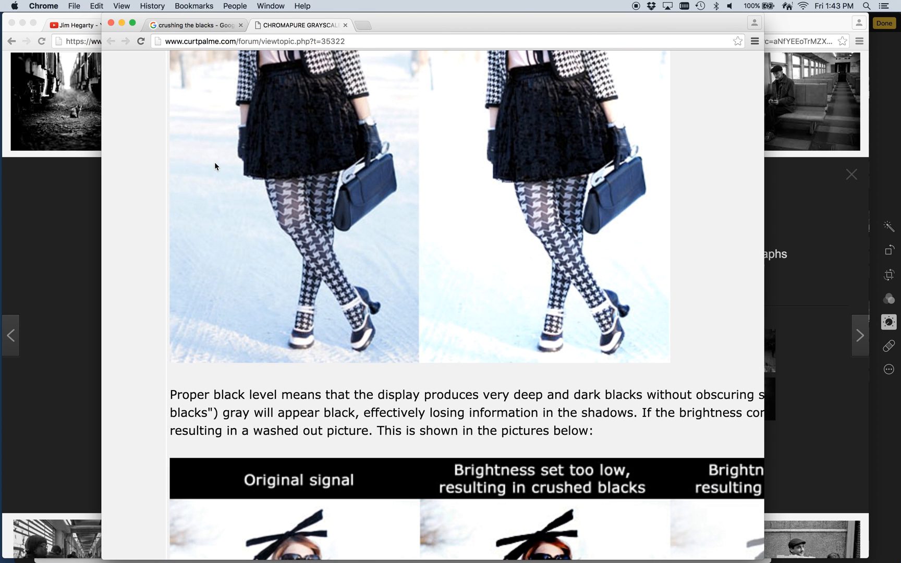
{"action": "scroll", "coordinate": [503, 151], "scroll_direction": "up", "scroll_amount": 1}
{"action": "scroll", "coordinate": [507, 152], "scroll_direction": "up", "scroll_amount": 4}
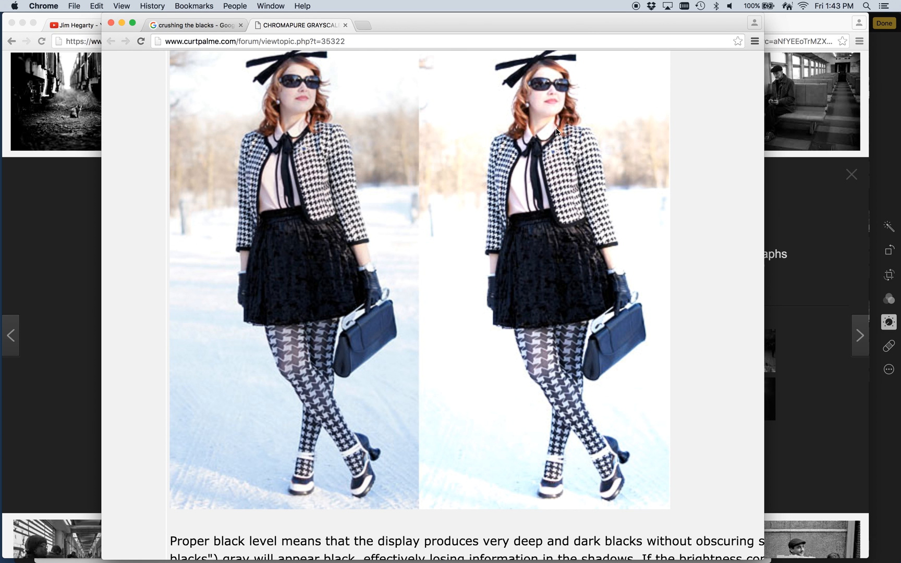
{"action": "scroll", "coordinate": [611, 258], "scroll_direction": "down", "scroll_amount": 10}
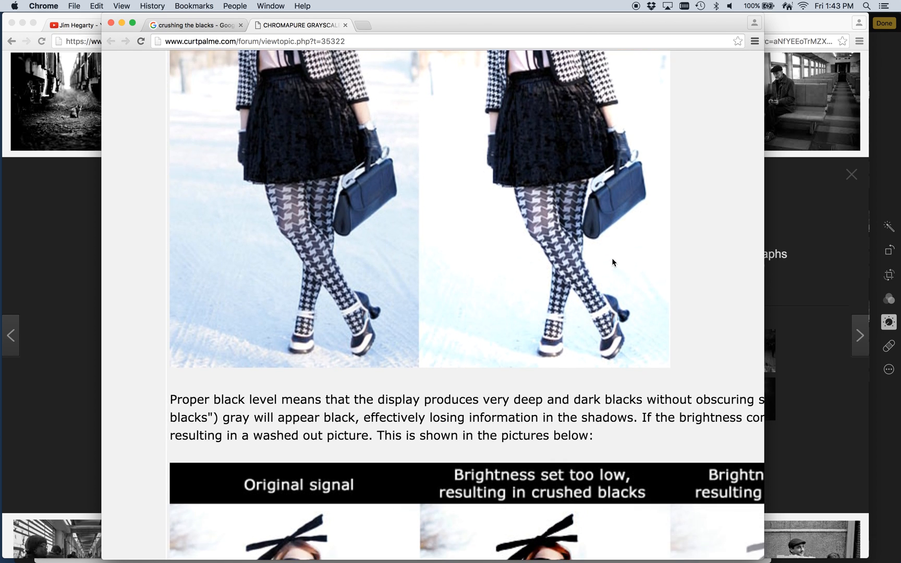
{"action": "scroll", "coordinate": [612, 258], "scroll_direction": "down", "scroll_amount": 1}
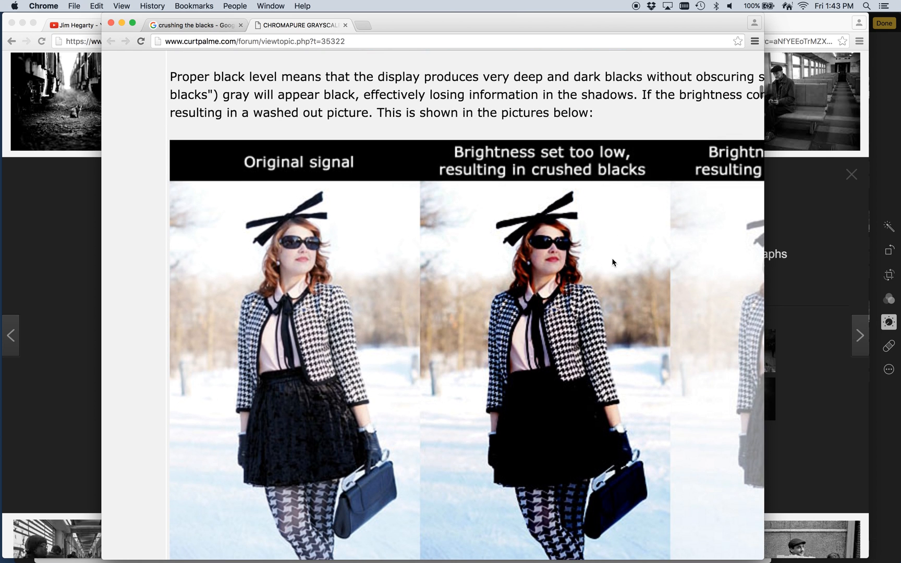
Compare the original signal picture with the crushed blacks and elevated blacks versions in the calibration guide
{"action": "scroll", "coordinate": [611, 257], "scroll_direction": "down", "scroll_amount": 2}
{"action": "scroll", "coordinate": [613, 261], "scroll_direction": "down", "scroll_amount": 1}
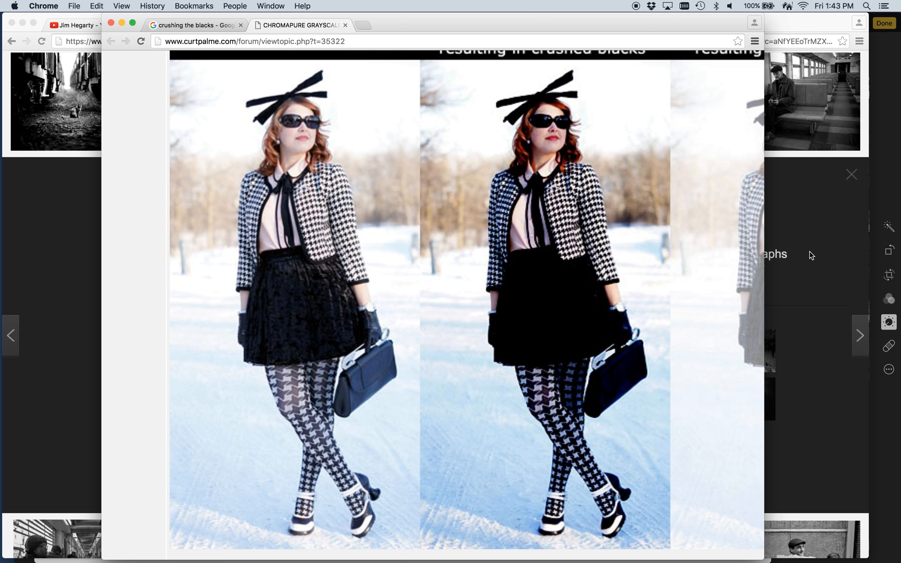
{"action": "scroll", "coordinate": [467, 346], "scroll_direction": "down", "scroll_amount": 5}
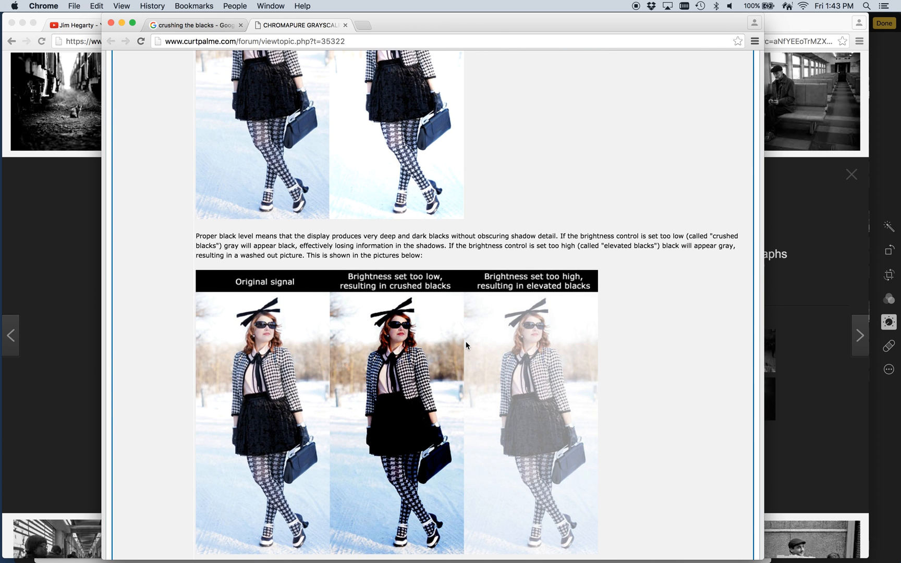
Switch to Photos and examine the black and white street photo up close, checking the woman, the shop windows and the dark column for lost detail
{"action": "left_click", "coordinate": [890, 107]}
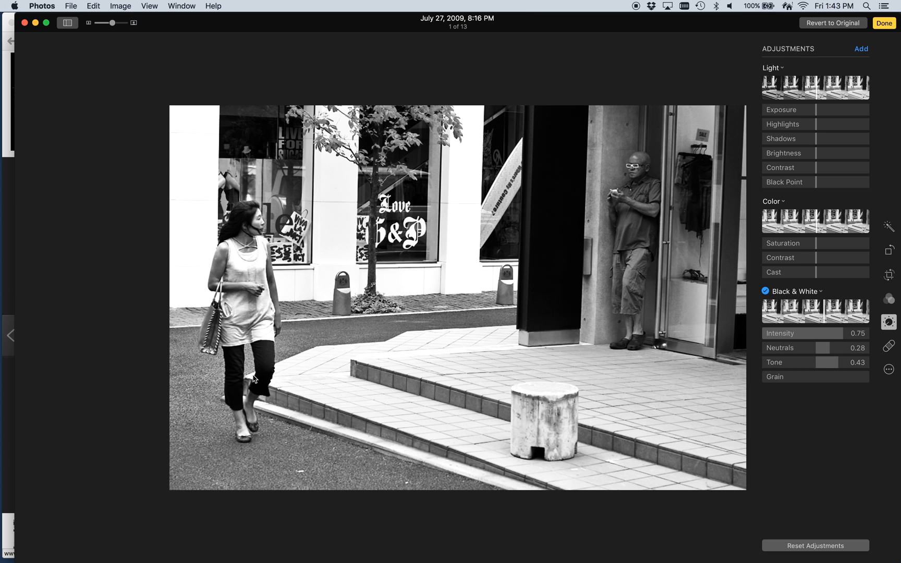
{"action": "mouse_move", "coordinate": [110, 20]}
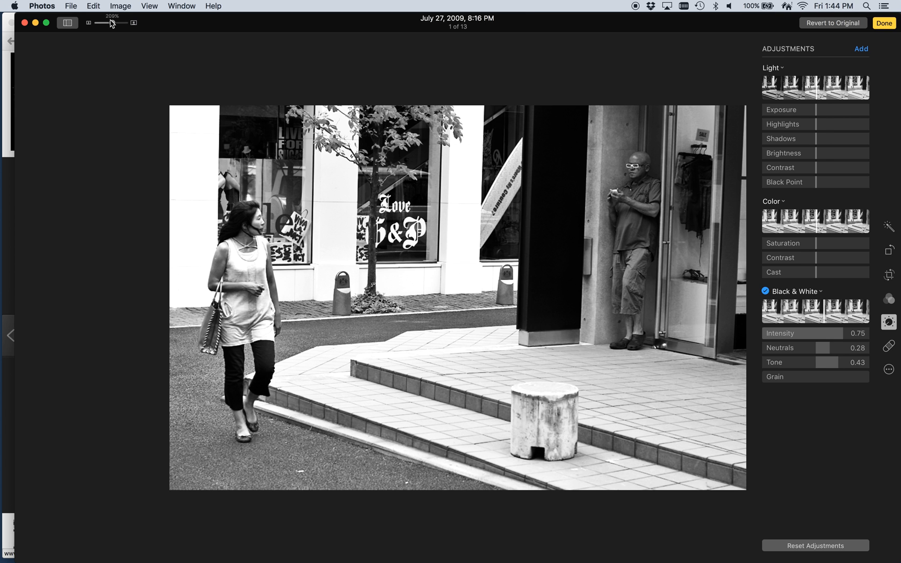
{"action": "left_click_drag", "start_coordinate": [111, 23], "coordinate": [125, 23]}
{"action": "scroll", "coordinate": [209, 310], "scroll_direction": "left", "scroll_amount": 3}
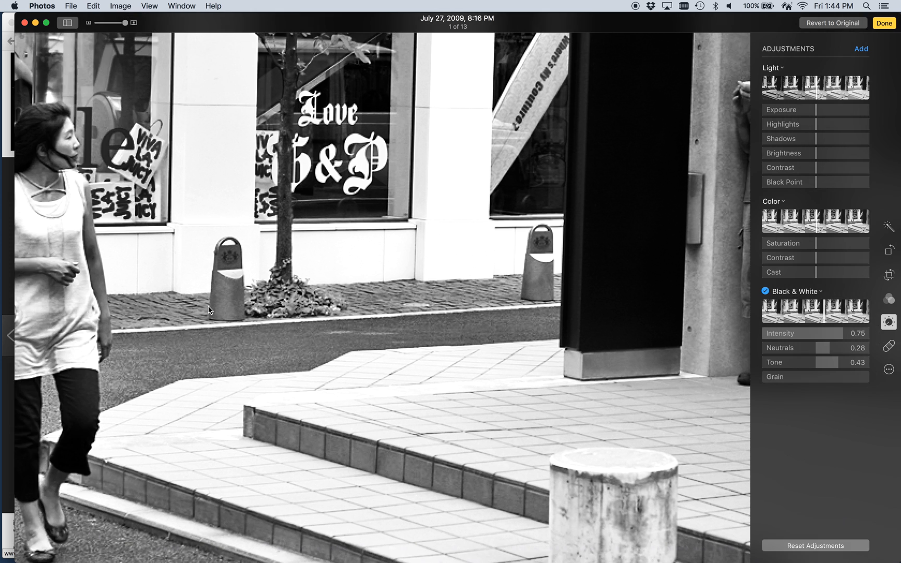
{"action": "scroll", "coordinate": [208, 310], "scroll_direction": "left", "scroll_amount": 5}
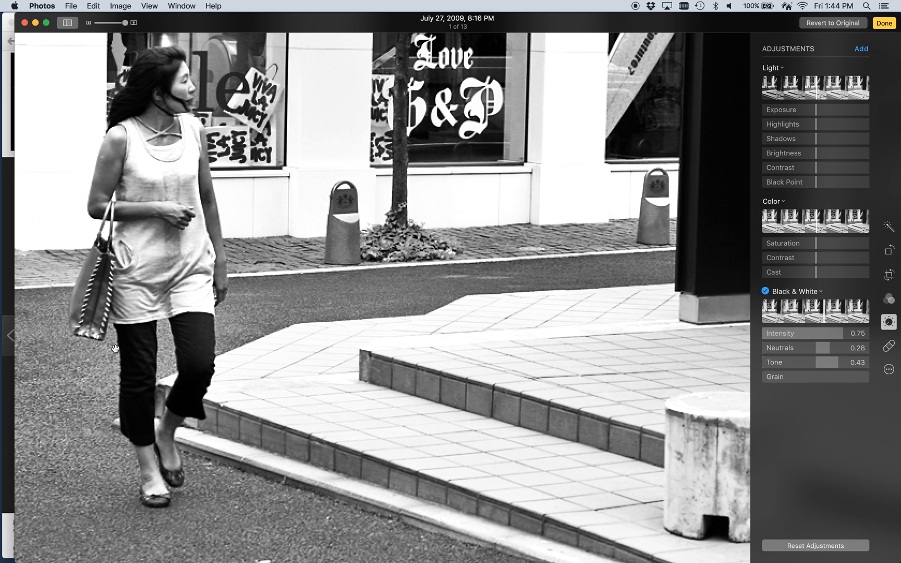
{"action": "scroll", "coordinate": [384, 287], "scroll_direction": "up", "scroll_amount": 3}
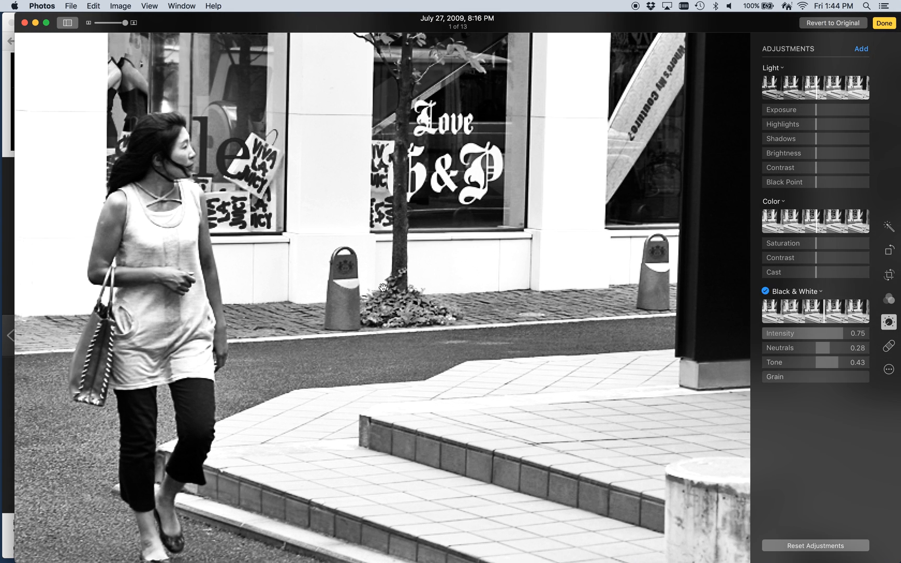
{"action": "scroll", "coordinate": [383, 287], "scroll_direction": "up", "scroll_amount": 3}
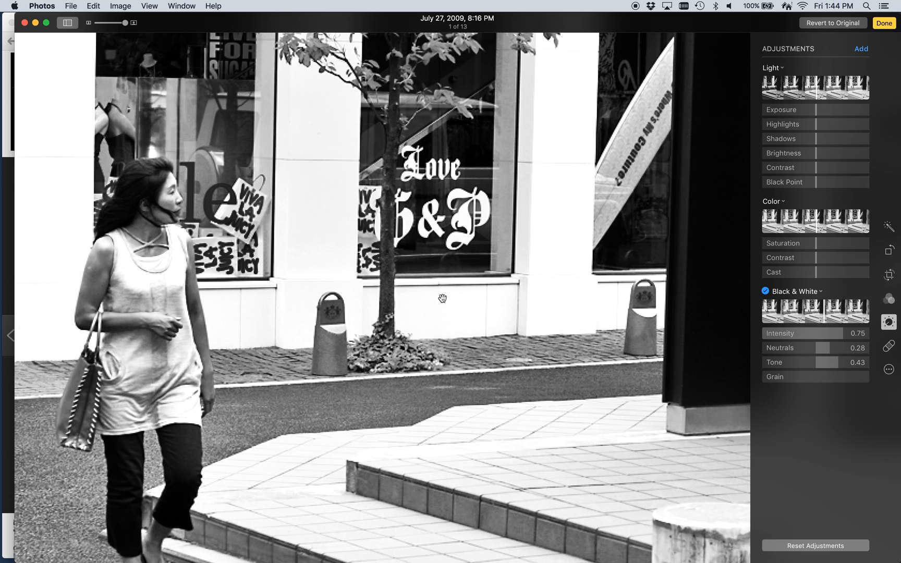
{"action": "scroll", "coordinate": [548, 164], "scroll_direction": "down", "scroll_amount": 3}
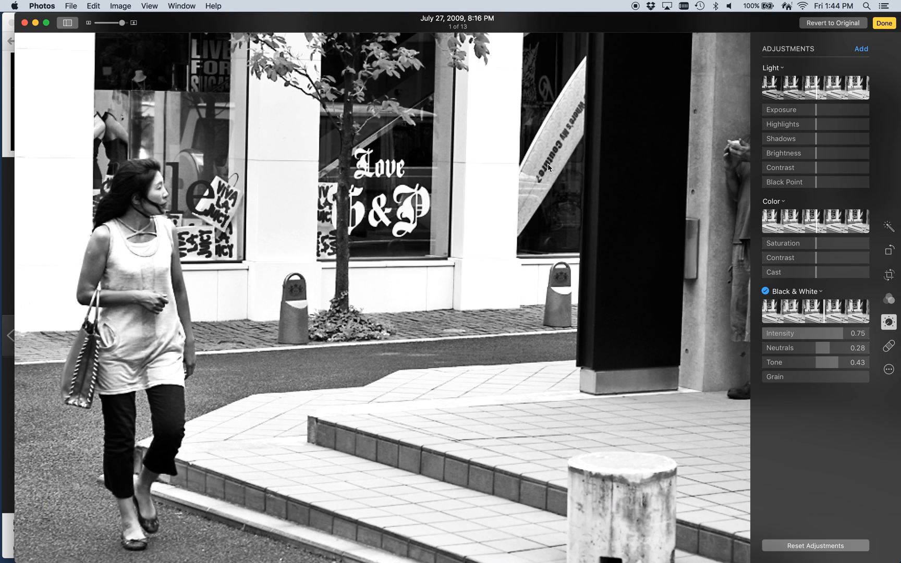
{"action": "scroll", "coordinate": [548, 167], "scroll_direction": "down", "scroll_amount": 2}
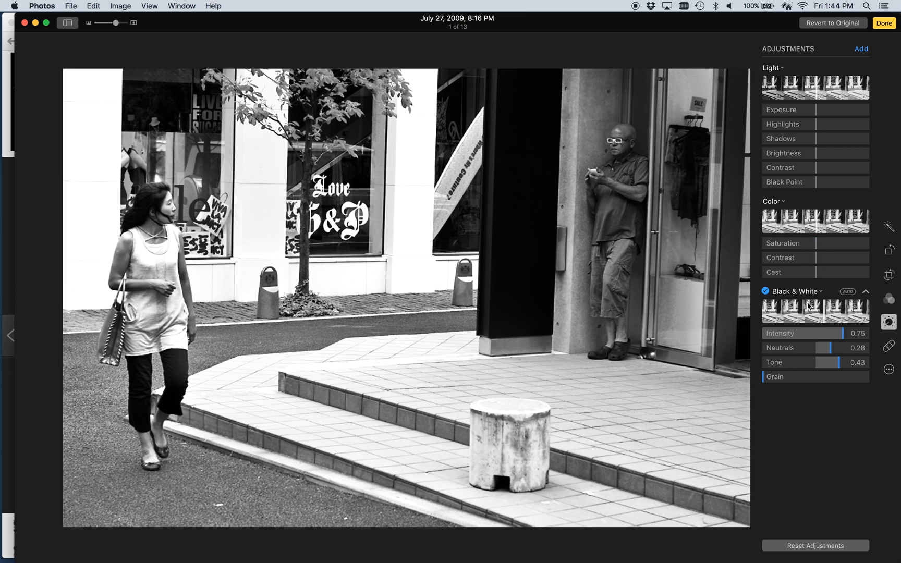
Revert the photo to its original and remove its colour with Color Saturation at -1.00 and Color Contrast at 0.44
{"action": "left_click", "coordinate": [857, 24]}
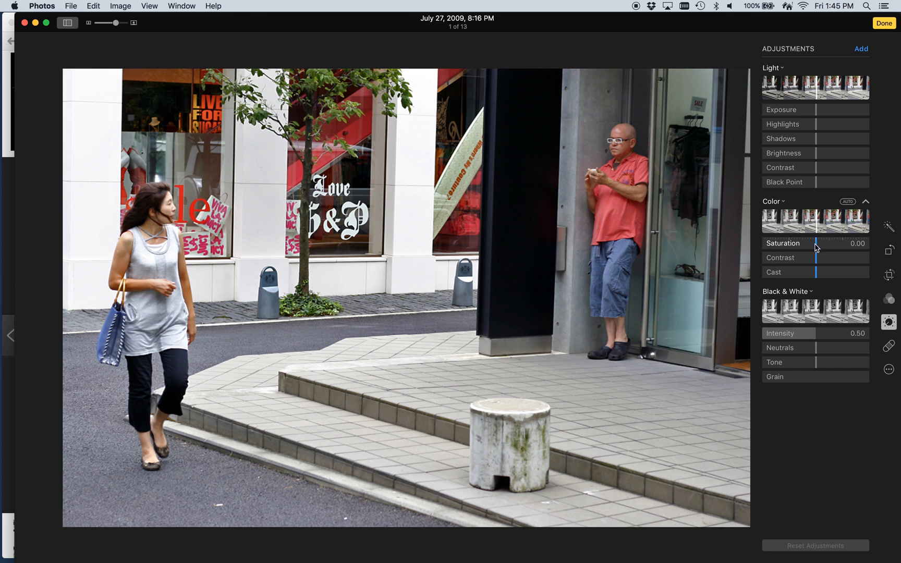
{"action": "left_click_drag", "start_coordinate": [817, 247], "coordinate": [749, 250]}
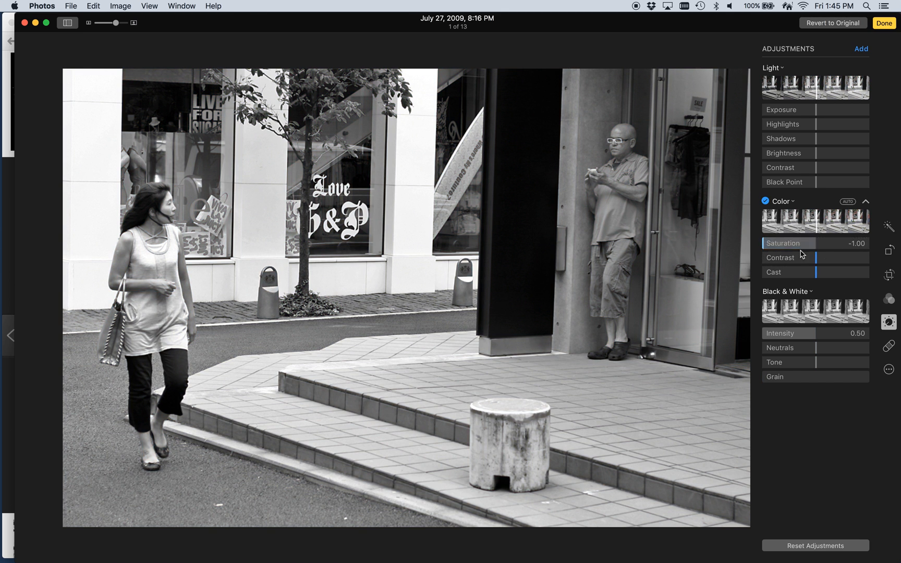
{"action": "left_click_drag", "start_coordinate": [817, 260], "coordinate": [840, 265]}
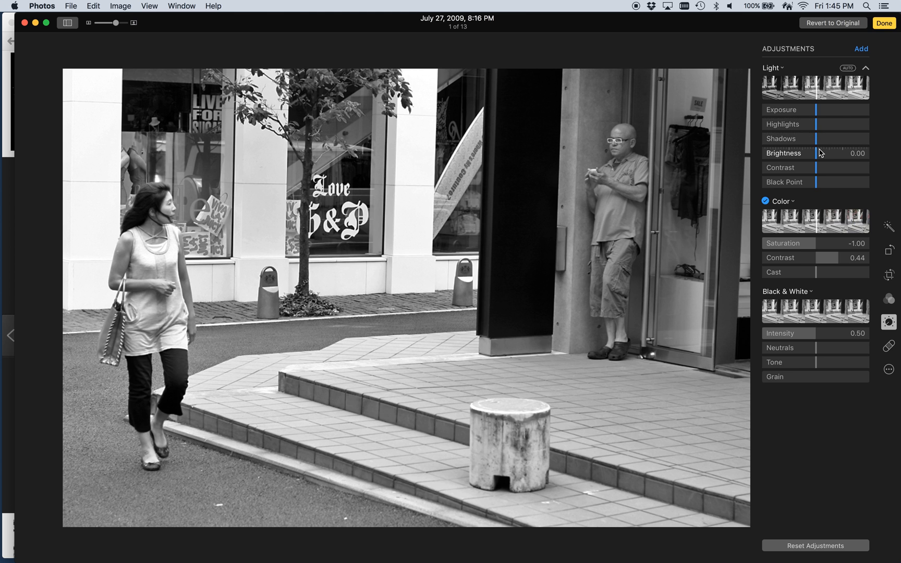
Set Light Brightness to 0.29 and Light Contrast to 0.51, returning Color Contrast to neutral and keeping Saturation at -1.00
{"action": "left_click_drag", "start_coordinate": [818, 160], "coordinate": [835, 169]}
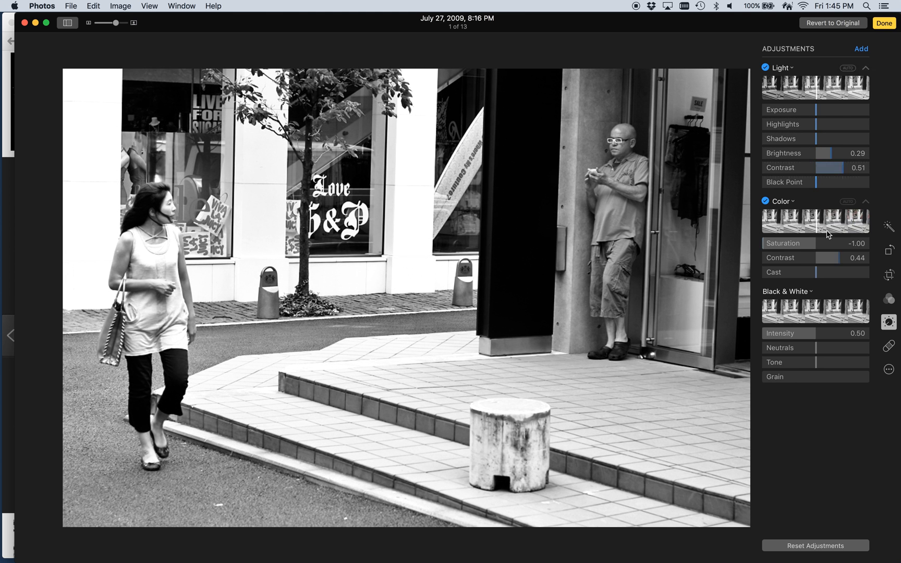
{"action": "mouse_move", "coordinate": [830, 259]}
{"action": "left_mouse_down"}
{"action": "mouse_move", "coordinate": [837, 260]}
{"action": "mouse_move", "coordinate": [816, 258]}
{"action": "left_mouse_up"}
{"action": "left_click_drag", "start_coordinate": [764, 242], "coordinate": [758, 243]}
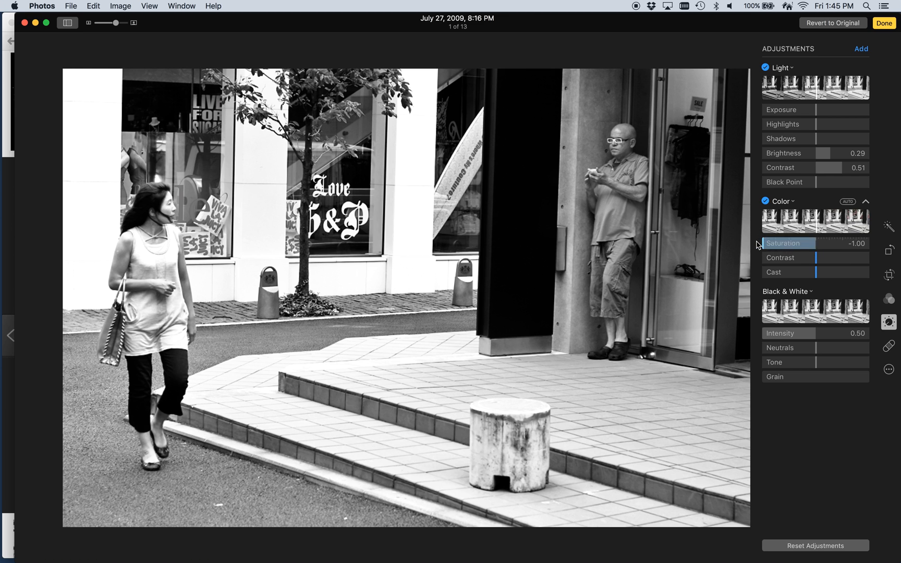